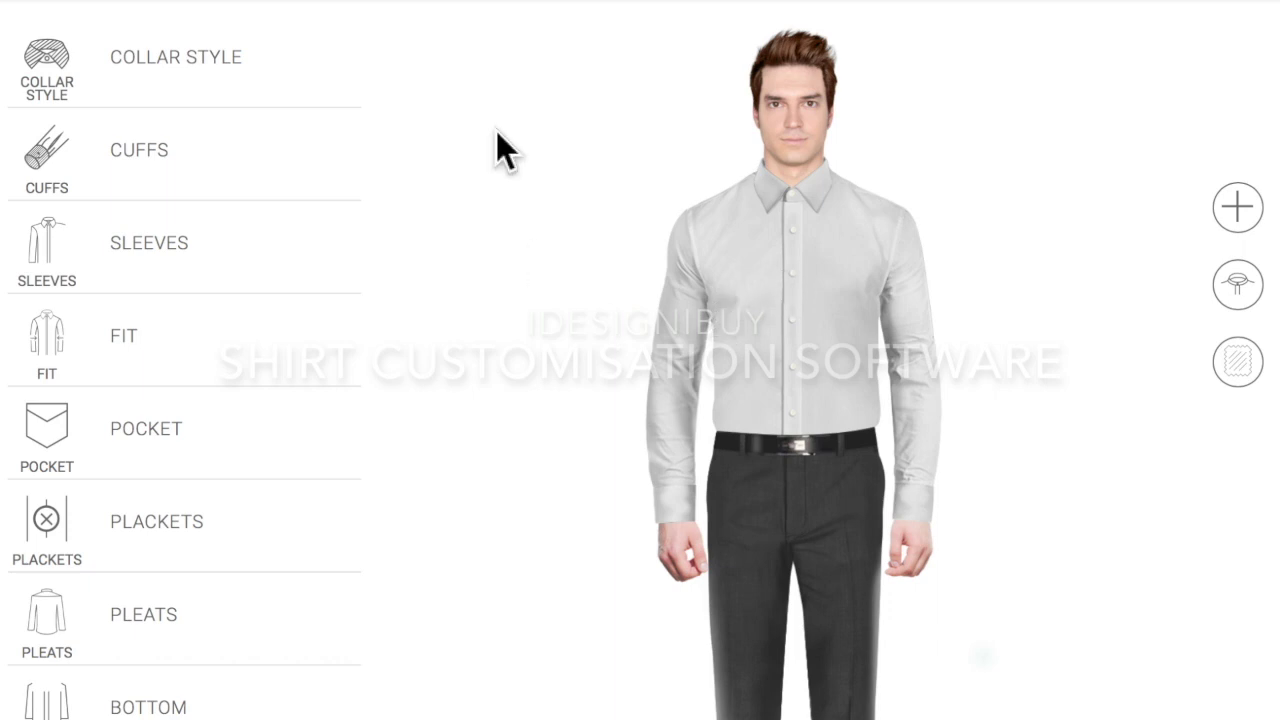
Bring up the fabric swatch panel for the light grey shirt.
{"action": "left_click", "coordinate": [552, 8]}
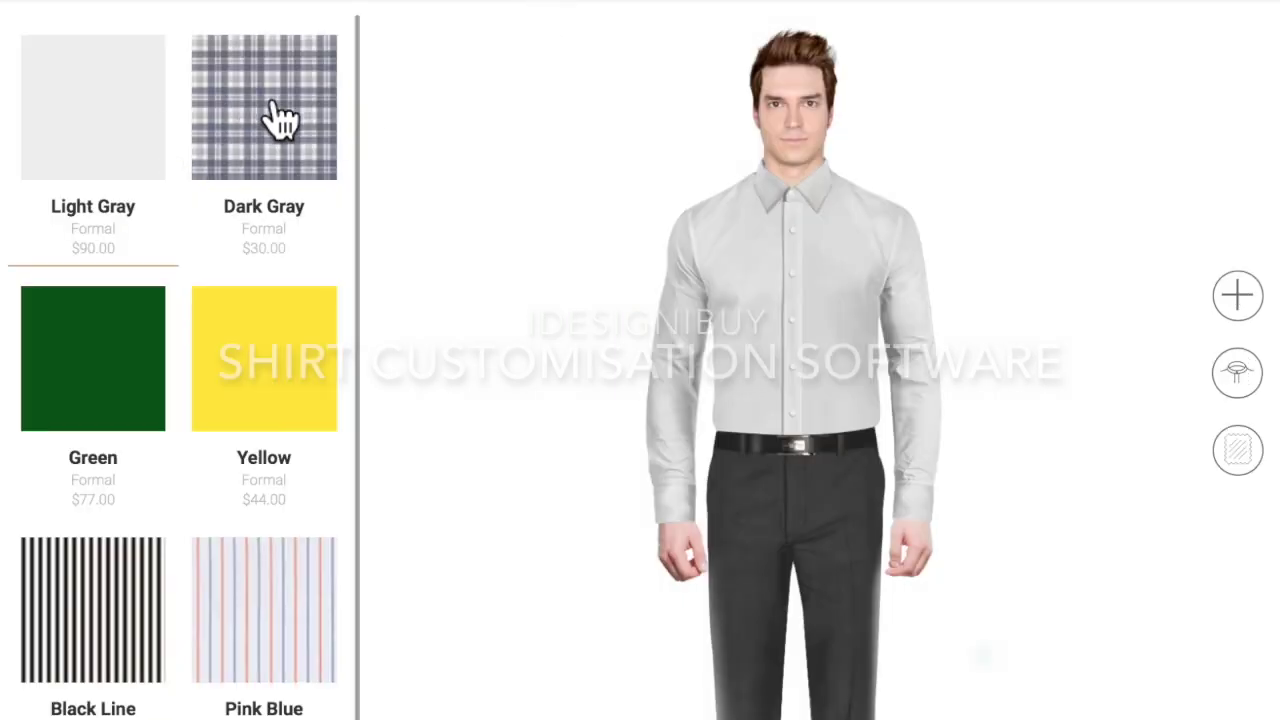
Try Dark Gray plaid, then dress the shirt in Pink Blue stripe and return to shirt parts.
{"action": "left_click", "coordinate": [282, 120]}
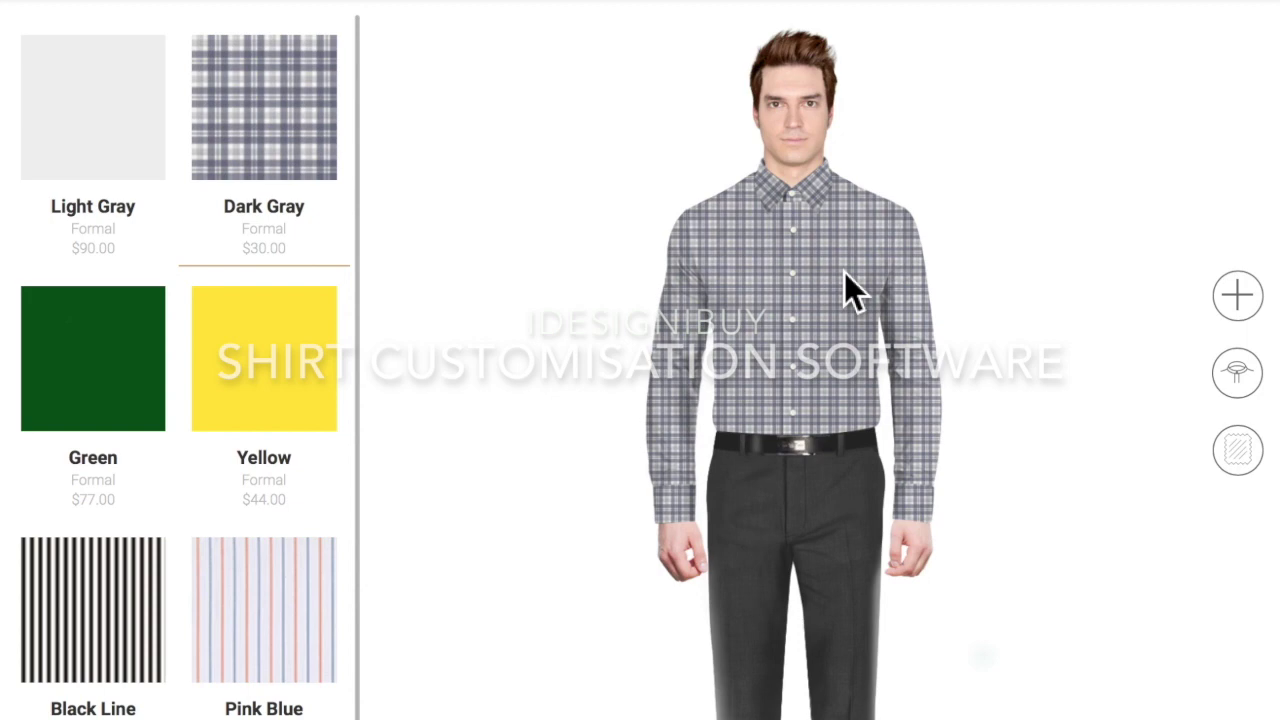
{"action": "left_click", "coordinate": [287, 591]}
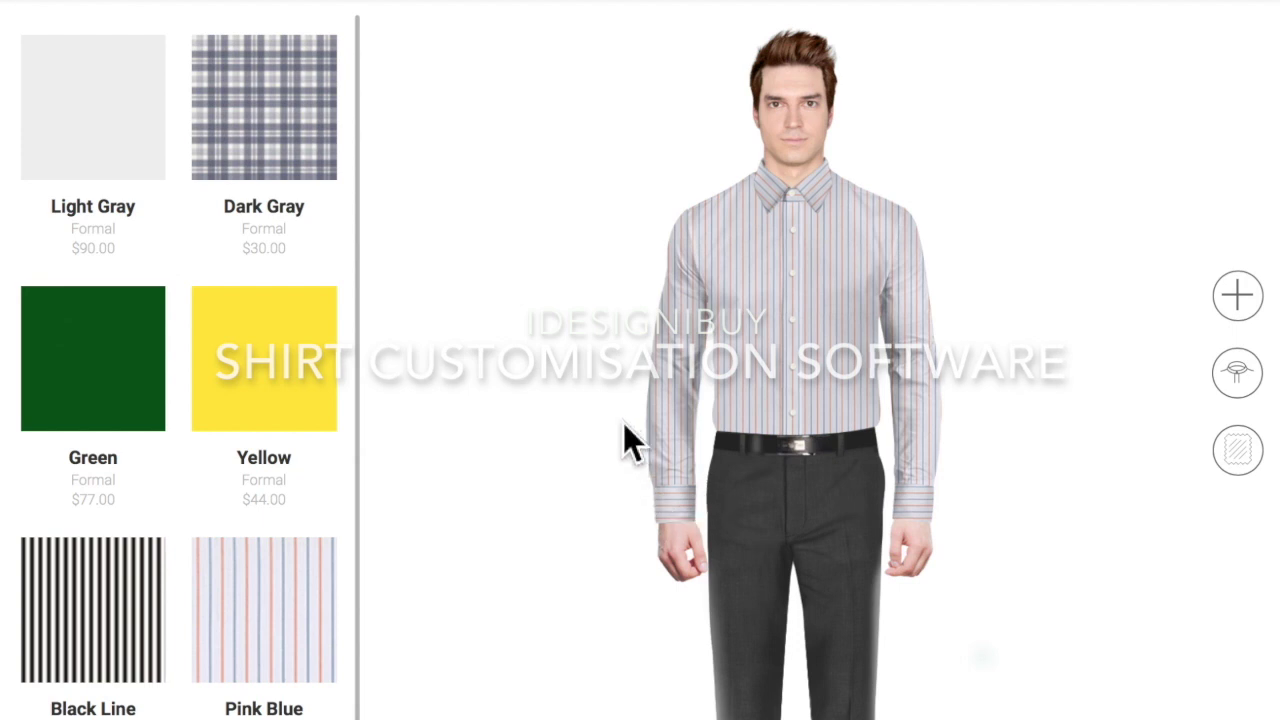
{"action": "left_click", "coordinate": [446, 8]}
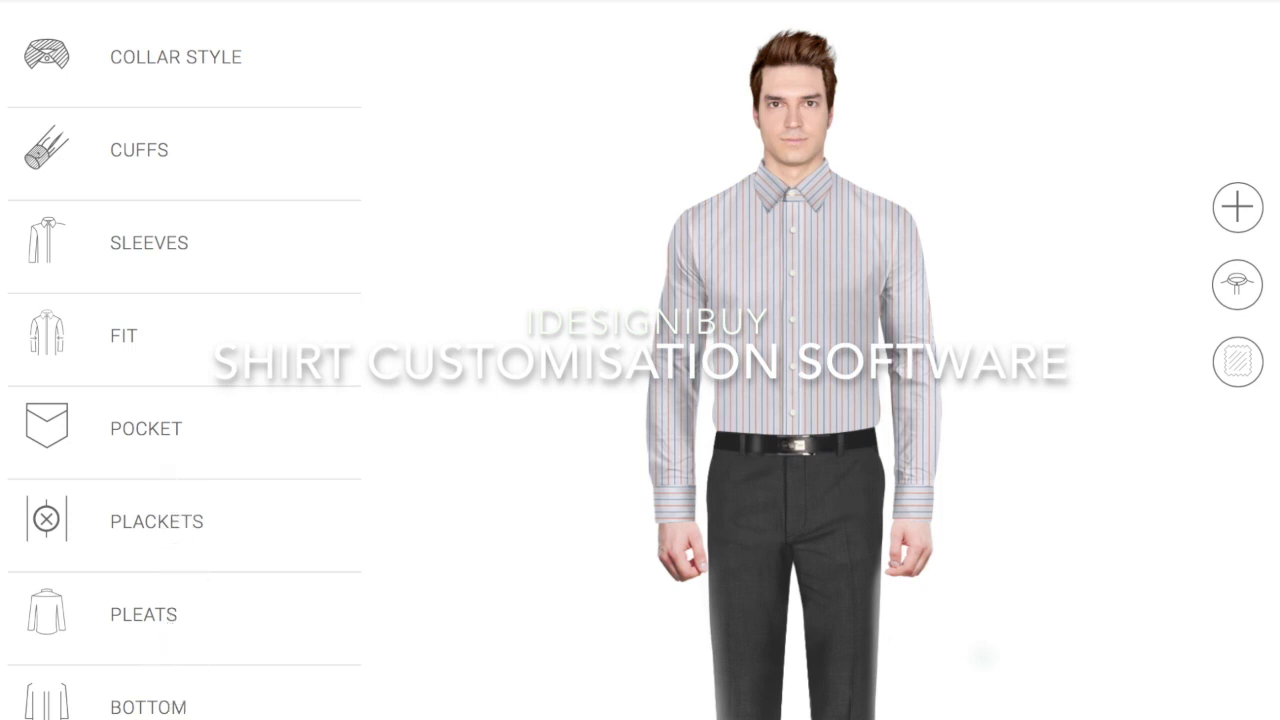
{"action": "left_click", "coordinate": [206, 75]}
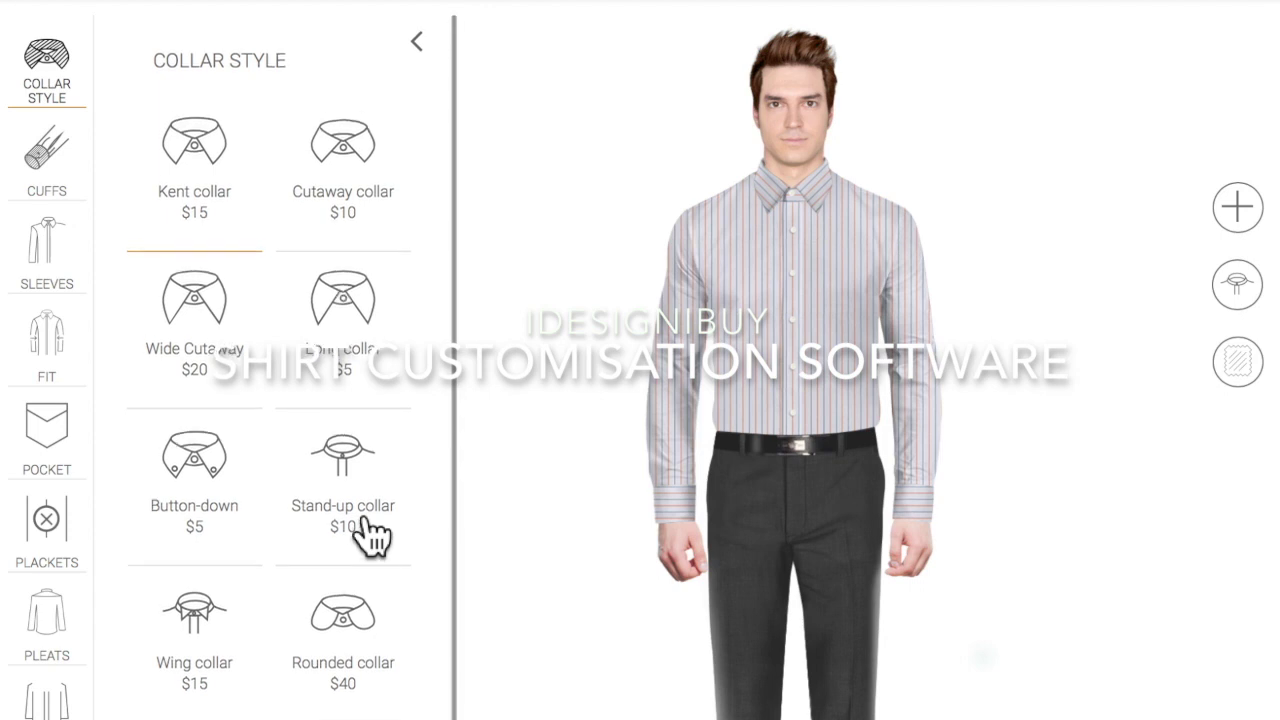
{"action": "left_click", "coordinate": [365, 178]}
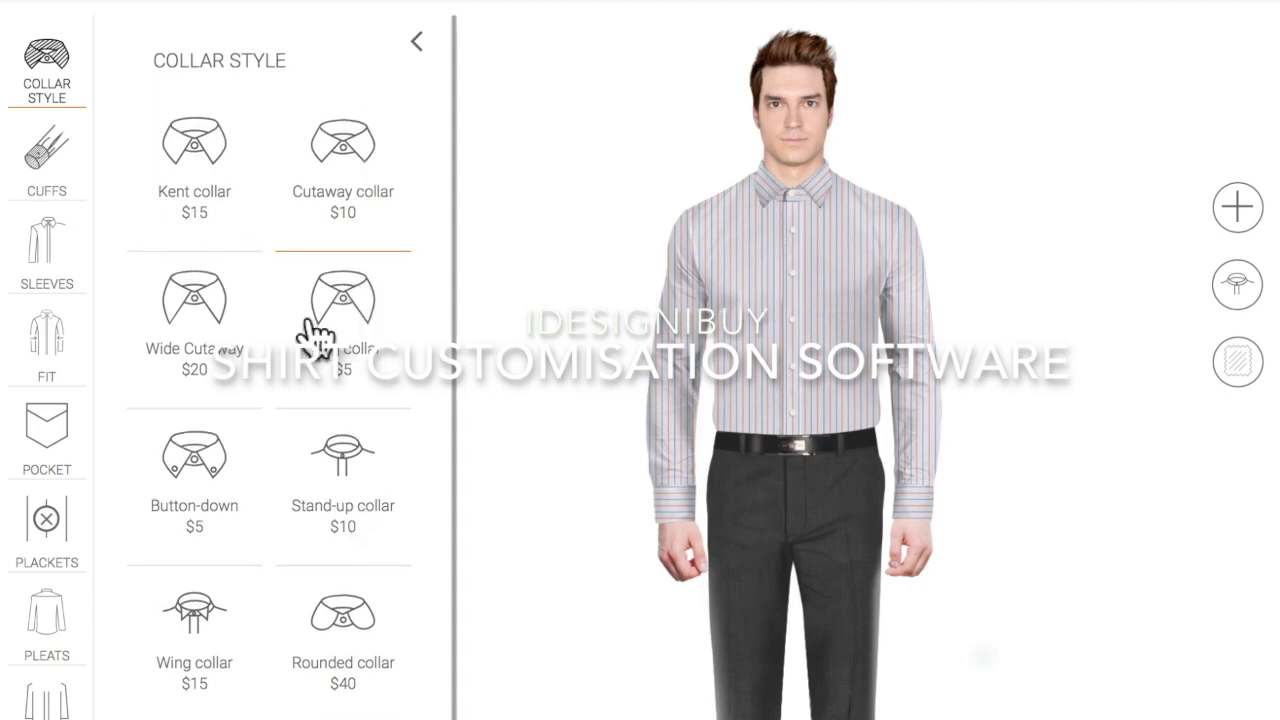
{"action": "left_click", "coordinate": [228, 333]}
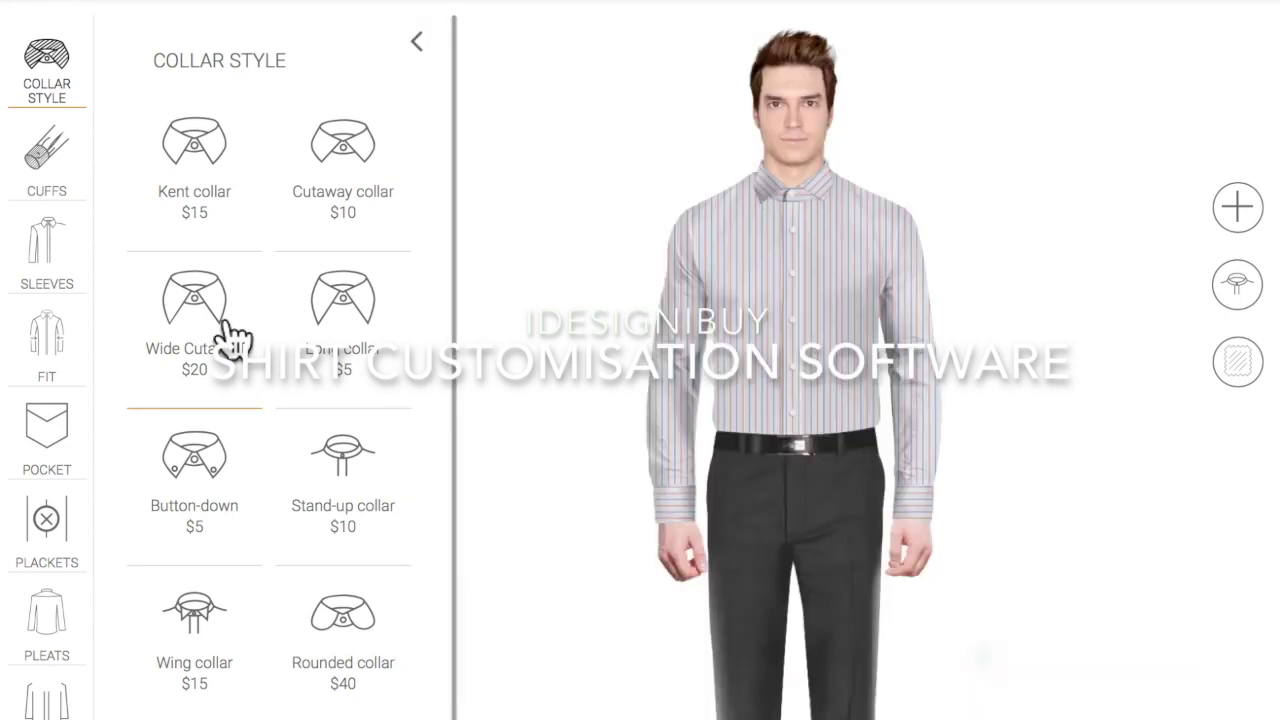
{"action": "left_click", "coordinate": [233, 490]}
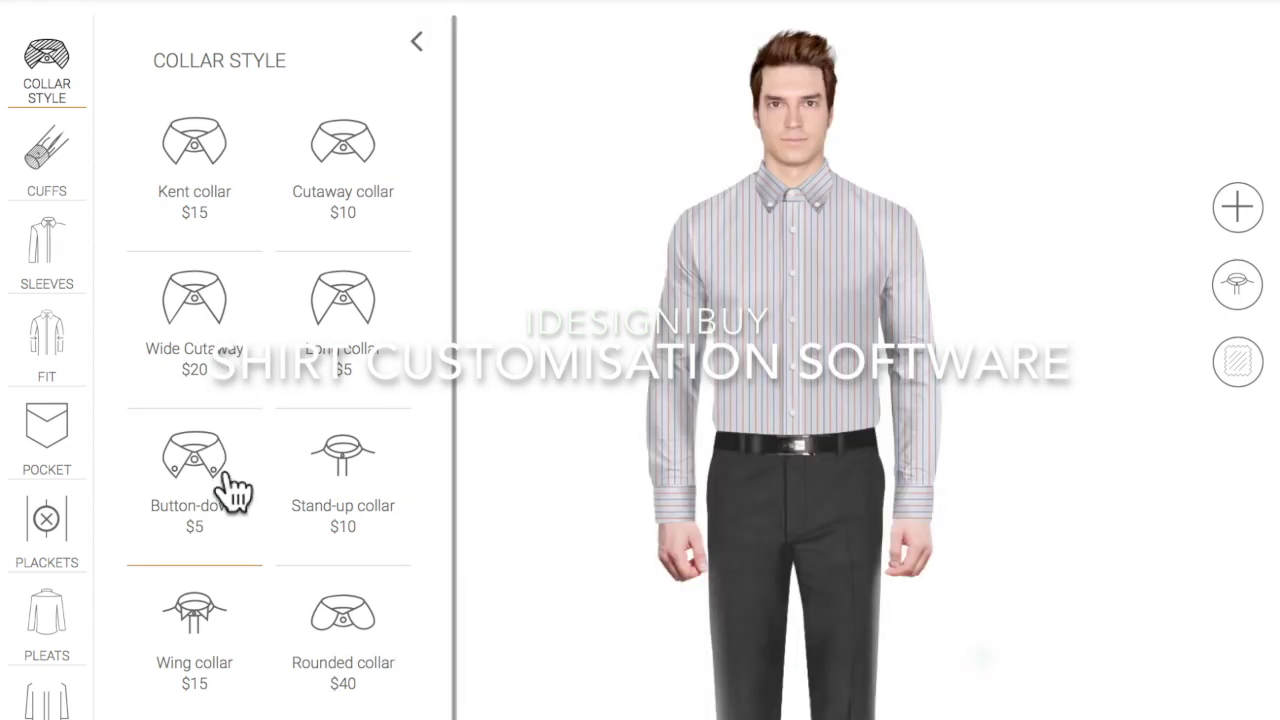
{"action": "left_click", "coordinate": [365, 652]}
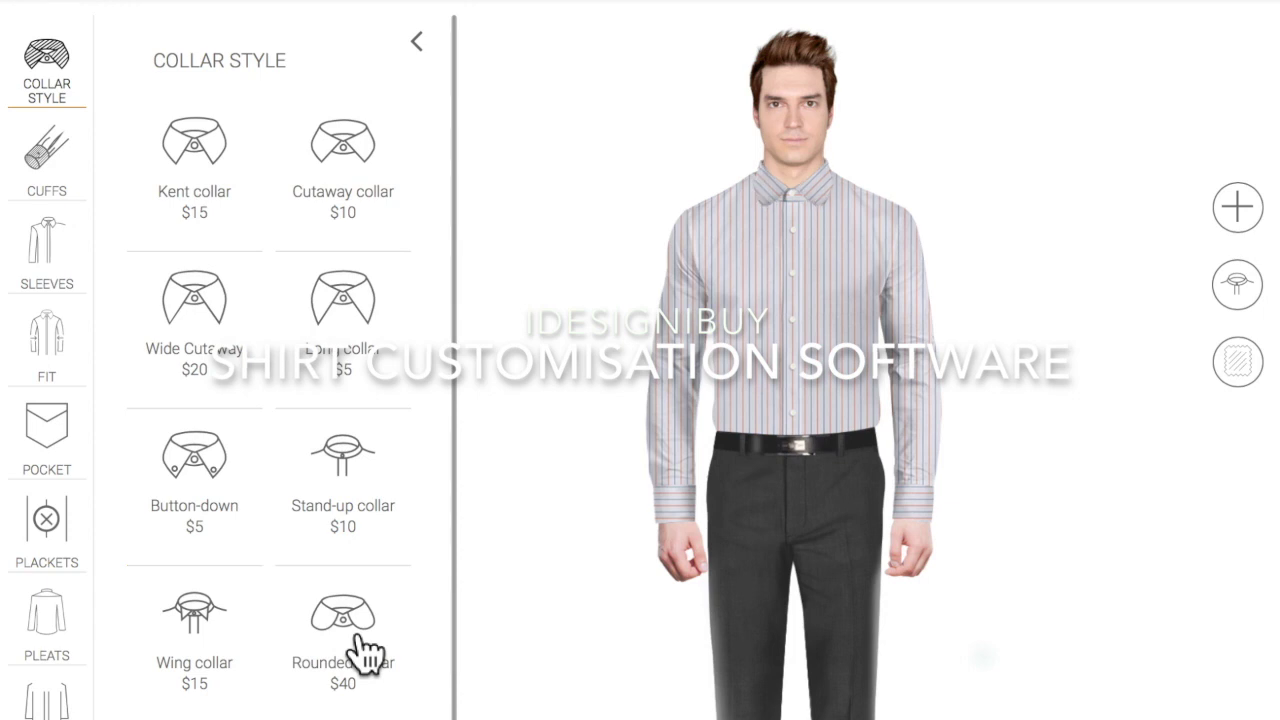
{"action": "left_click", "coordinate": [205, 197]}
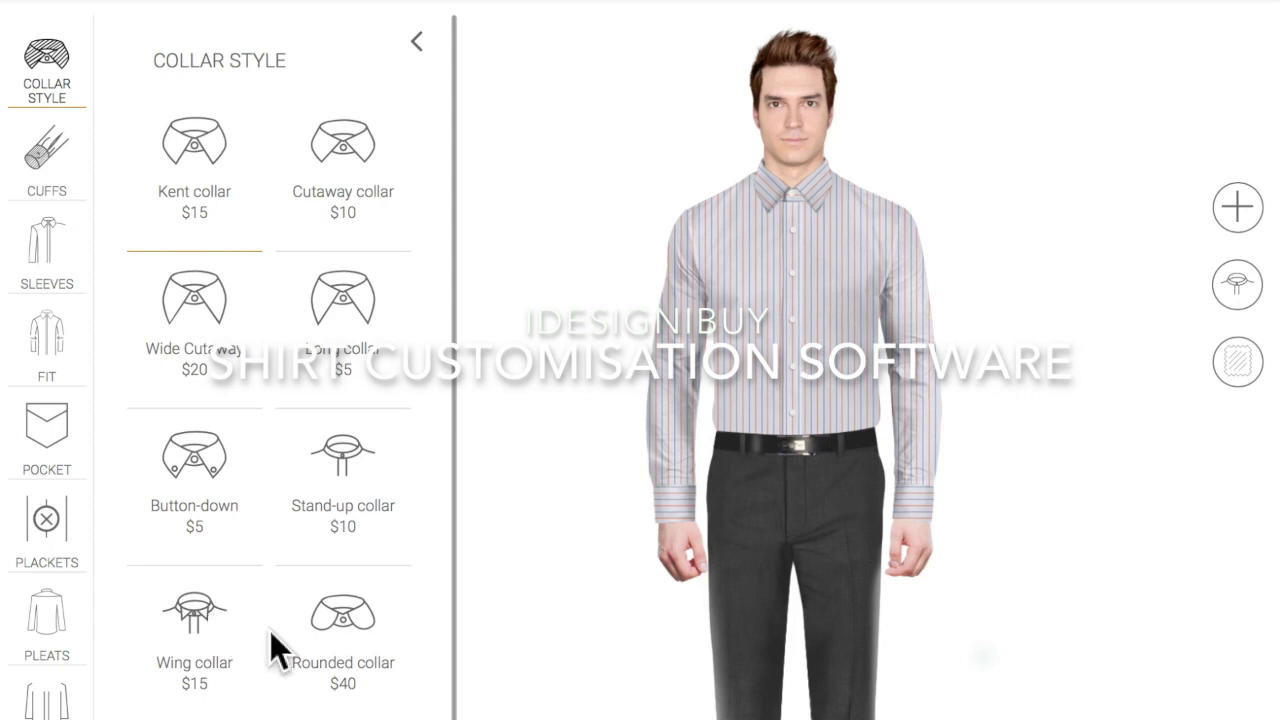
{"action": "left_click", "coordinate": [420, 44]}
{"action": "left_click", "coordinate": [62, 193]}
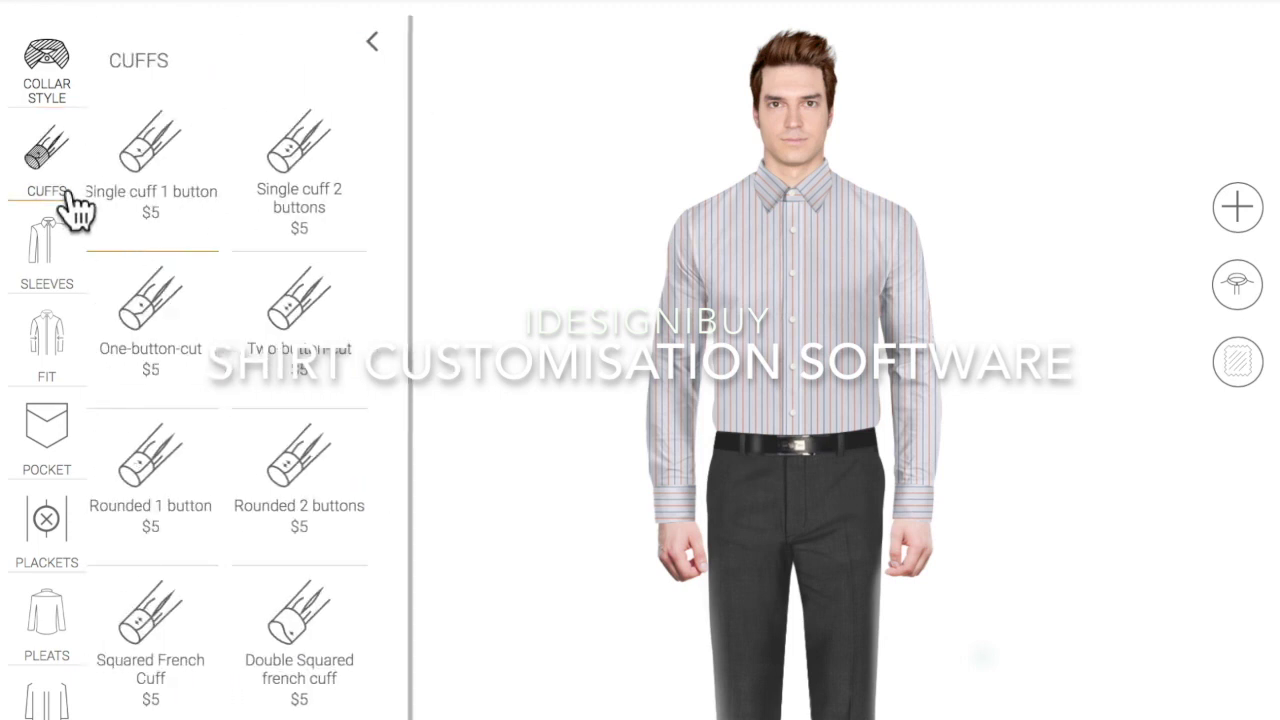
{"action": "left_click", "coordinate": [364, 165]}
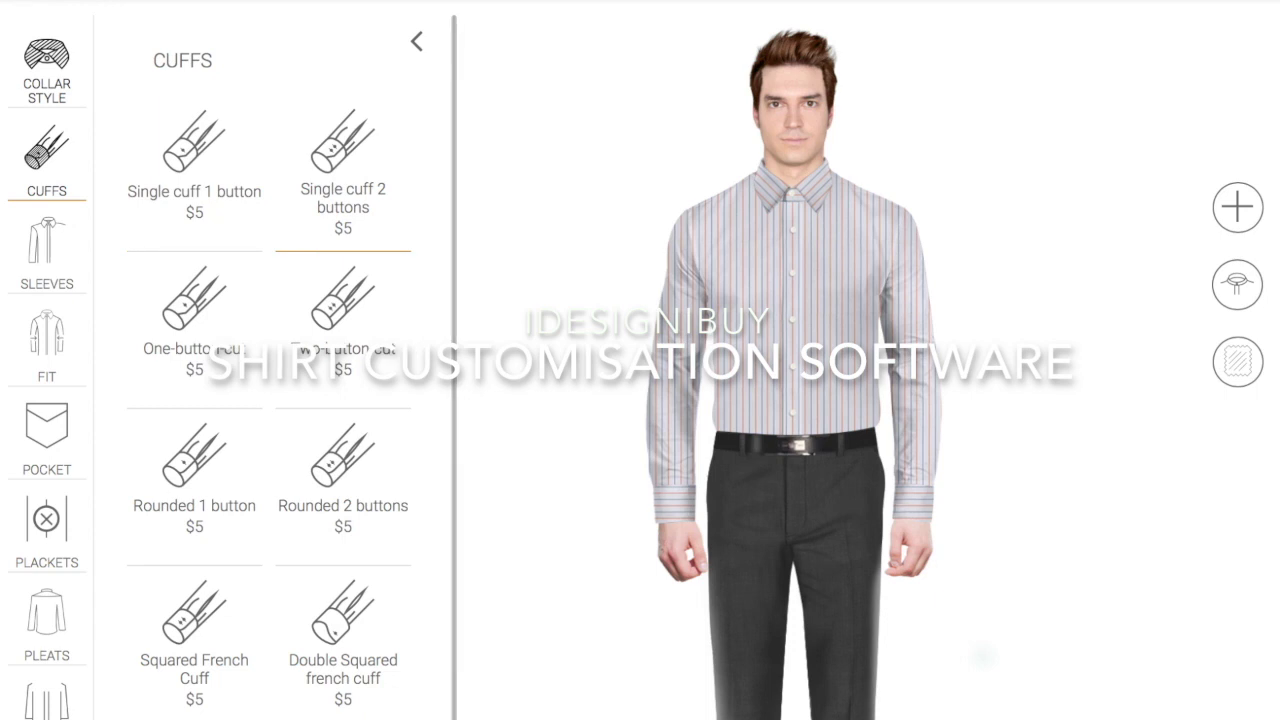
{"action": "left_click", "coordinate": [348, 464]}
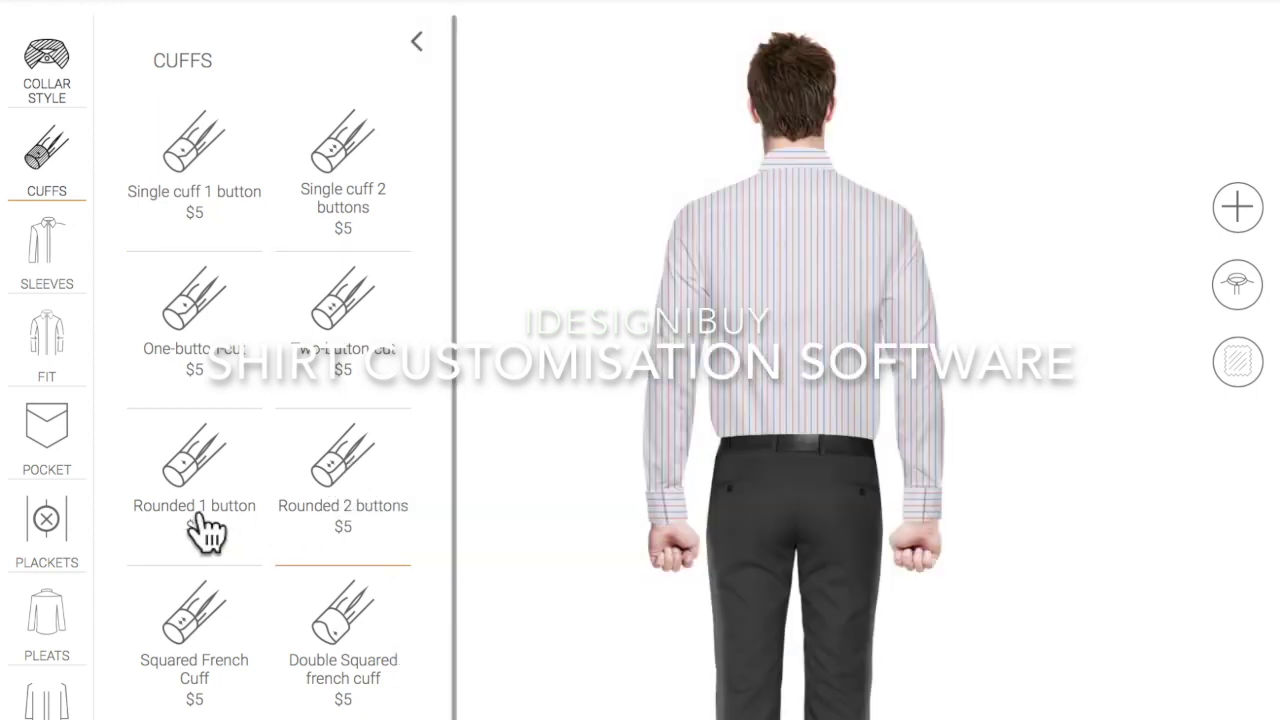
{"action": "left_click", "coordinate": [228, 518]}
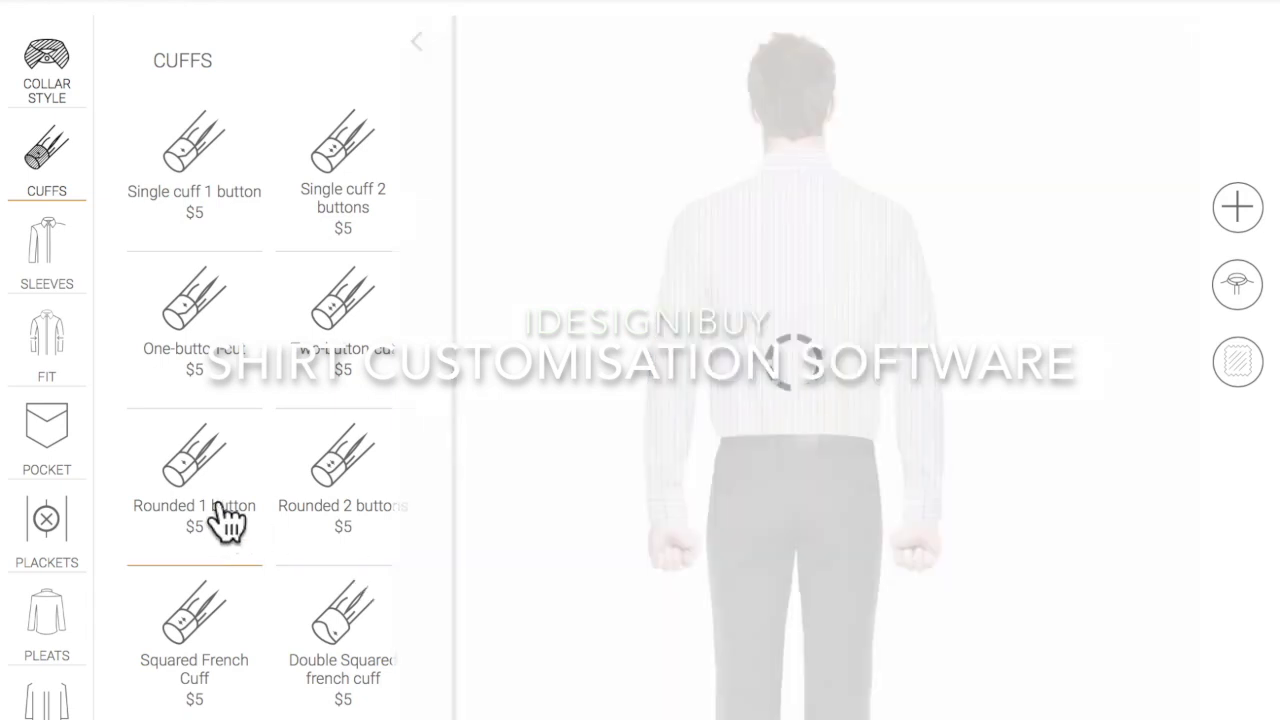
{"action": "left_click", "coordinate": [206, 355]}
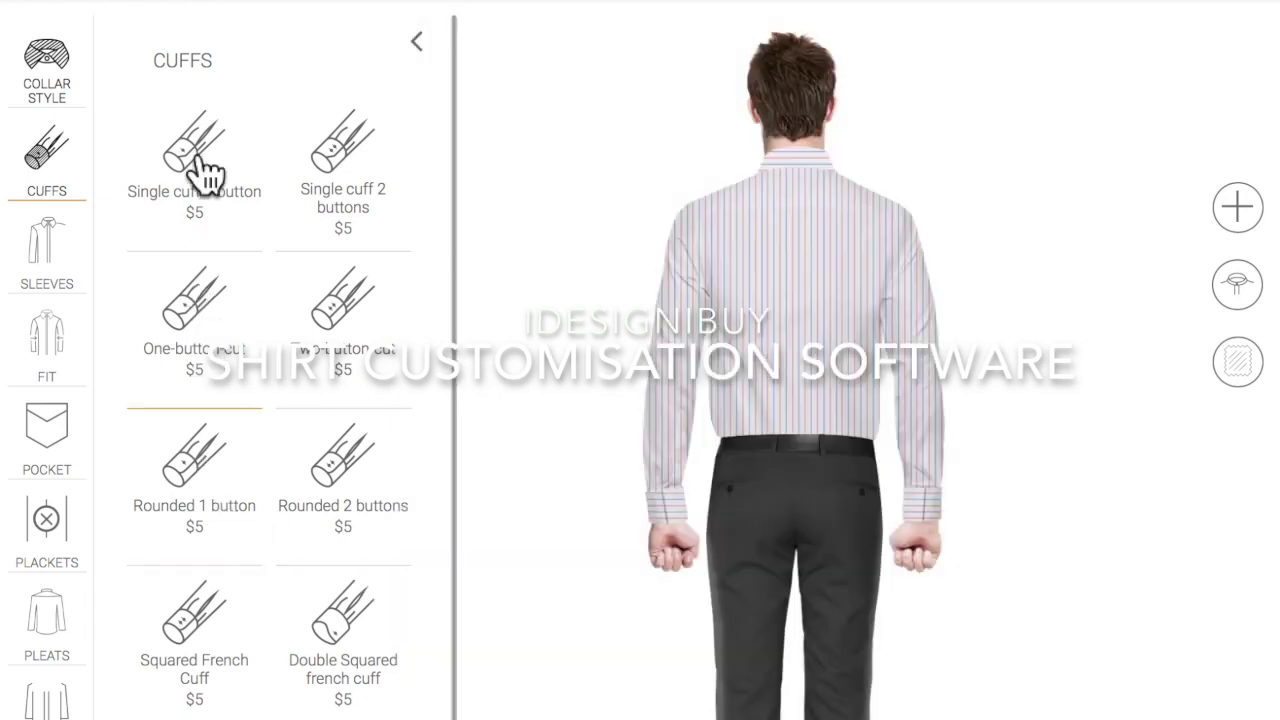
{"action": "left_click", "coordinate": [205, 175]}
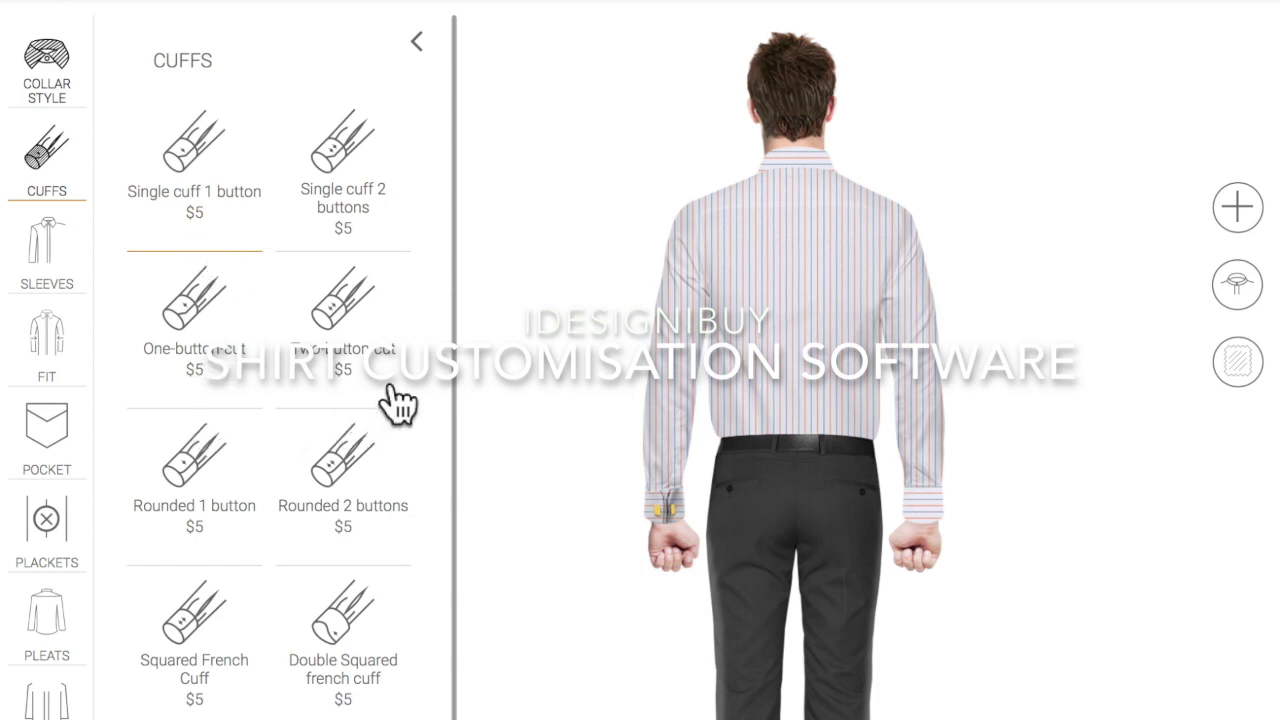
{"action": "left_click", "coordinate": [436, 60]}
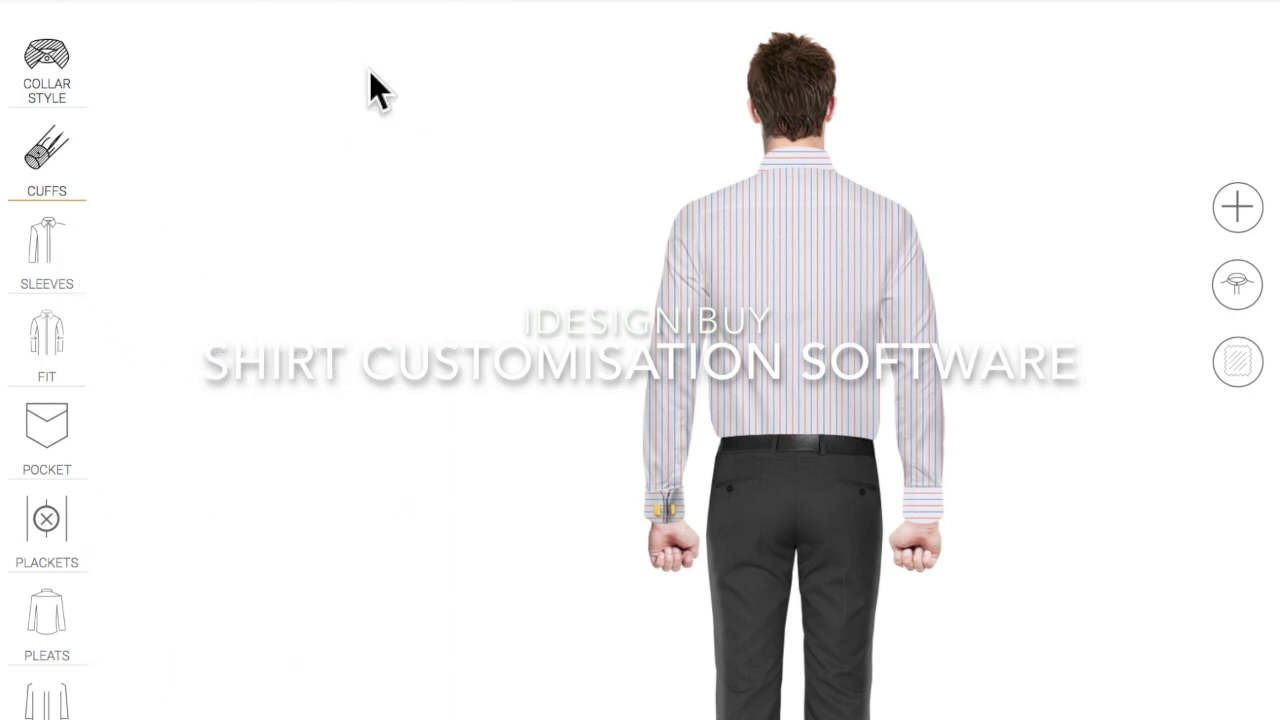
Compare short sleeves, then keep the shirt's sleeves Long.
{"action": "left_click", "coordinate": [73, 266]}
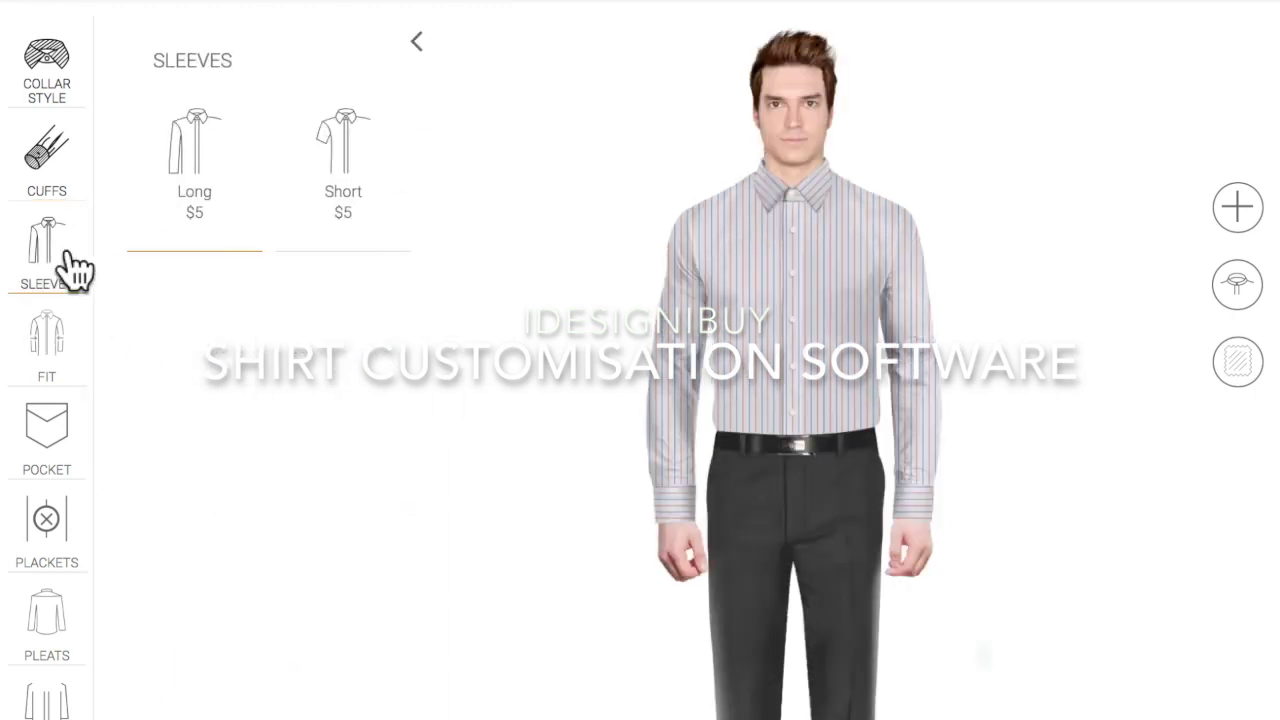
{"action": "left_click", "coordinate": [355, 198]}
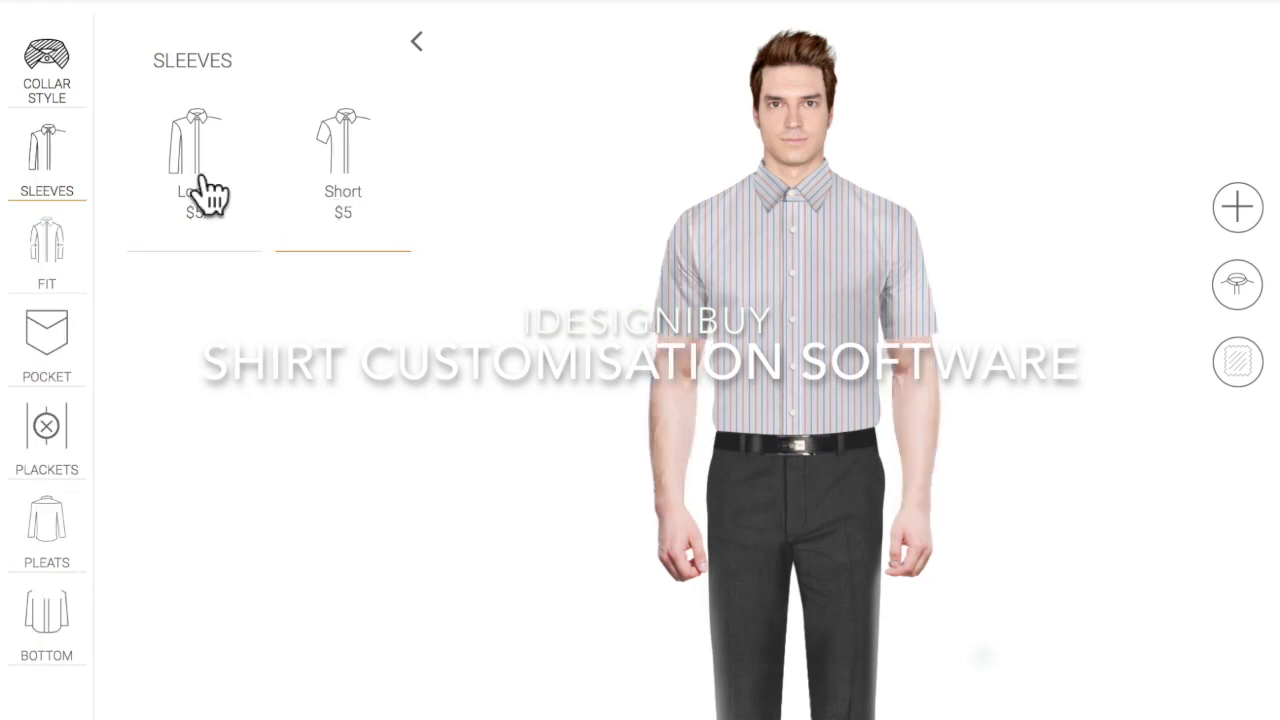
{"action": "left_click", "coordinate": [207, 193]}
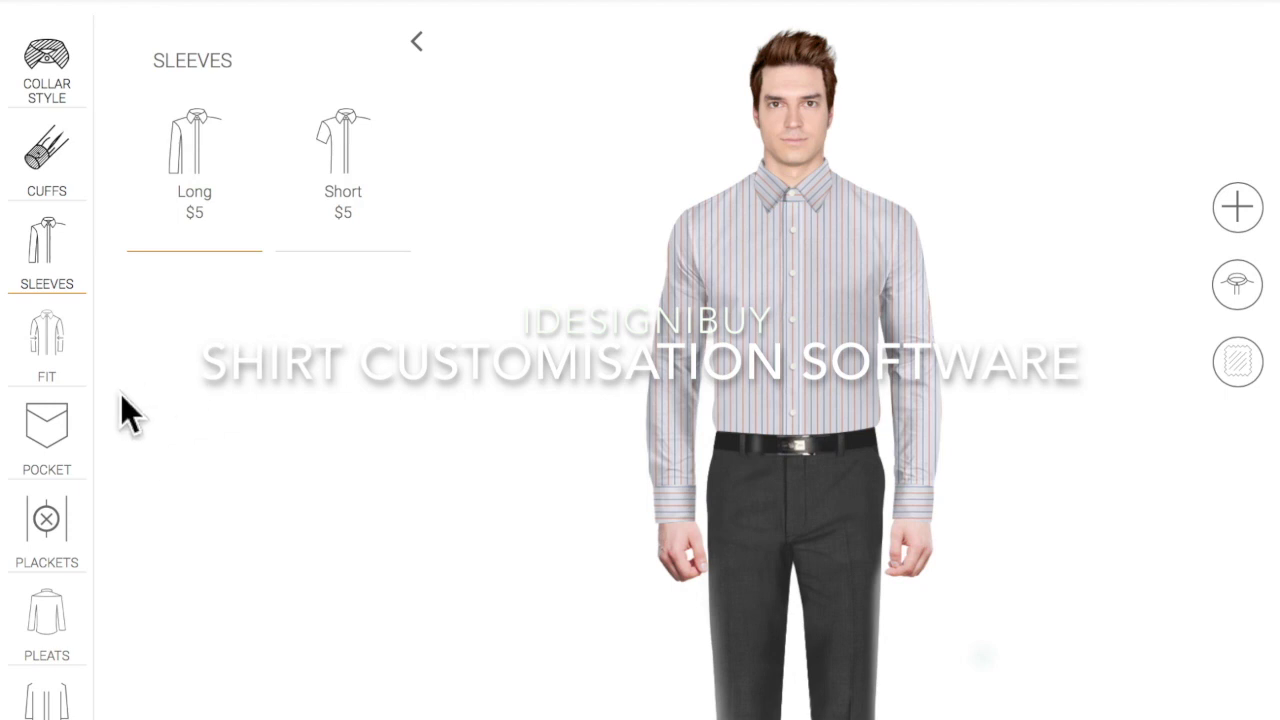
{"action": "left_click", "coordinate": [58, 378]}
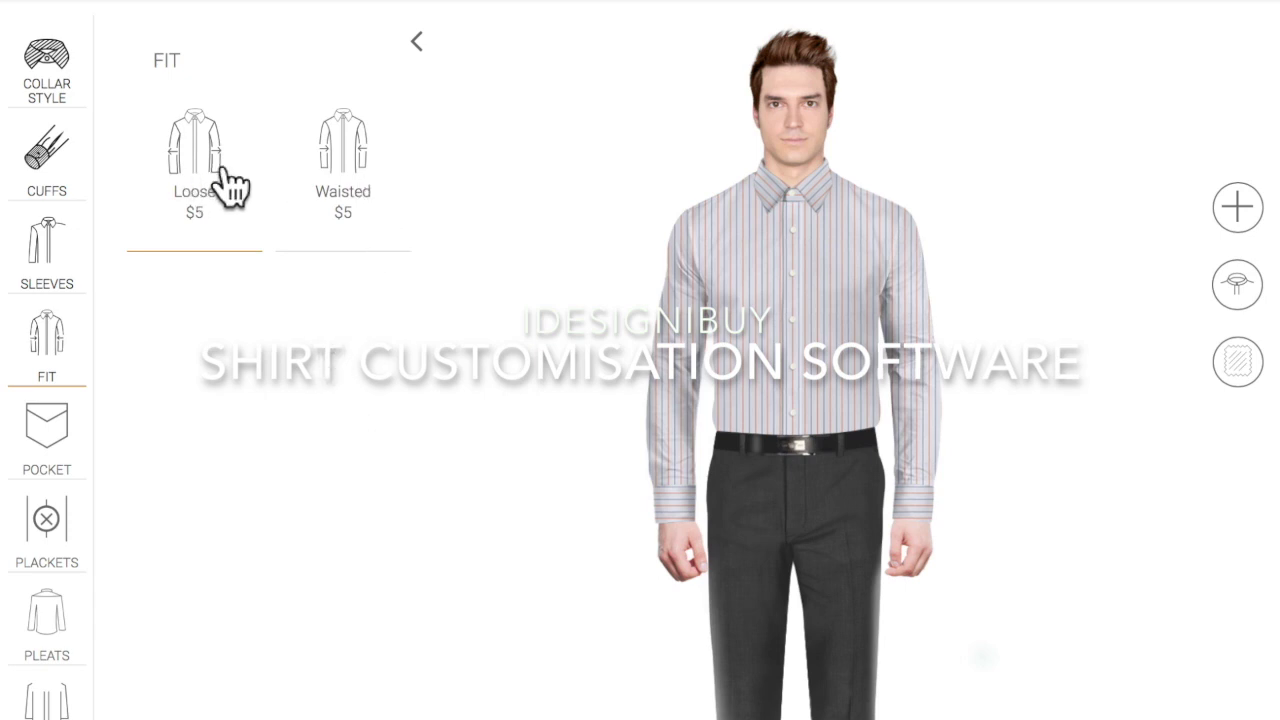
{"action": "left_click", "coordinate": [364, 140]}
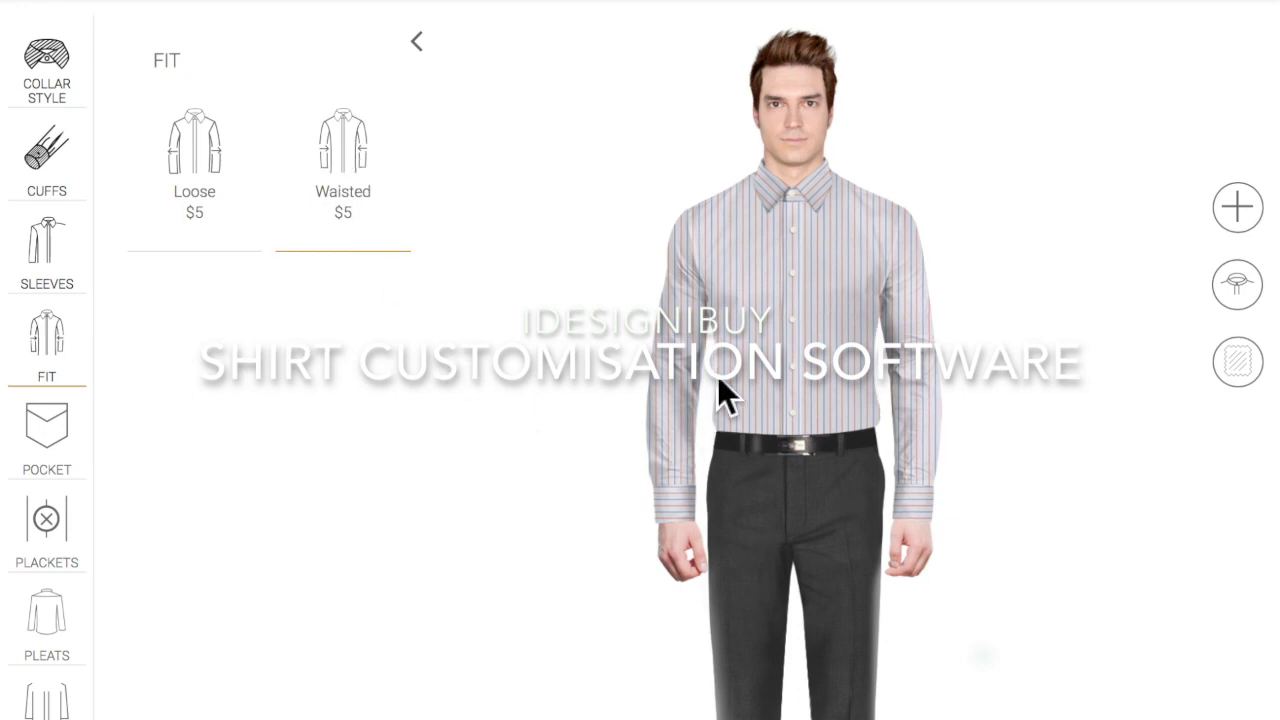
{"action": "left_click", "coordinate": [215, 177]}
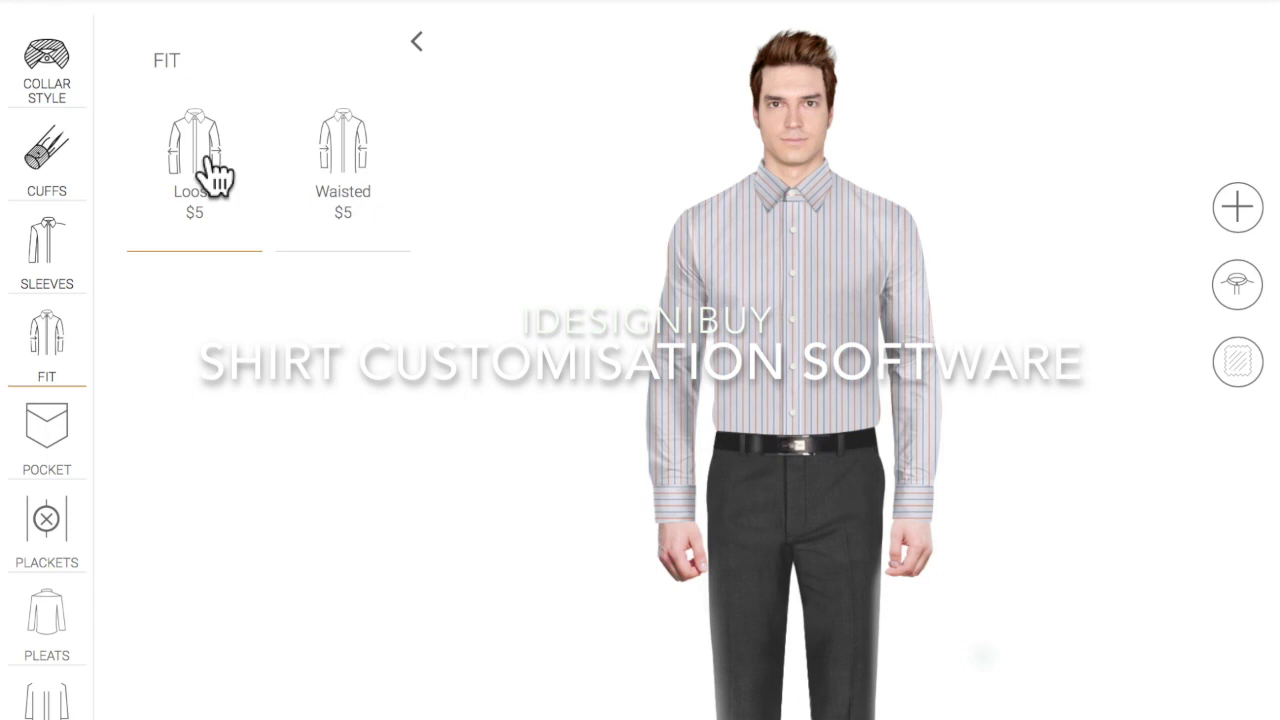
{"action": "left_click", "coordinate": [72, 440]}
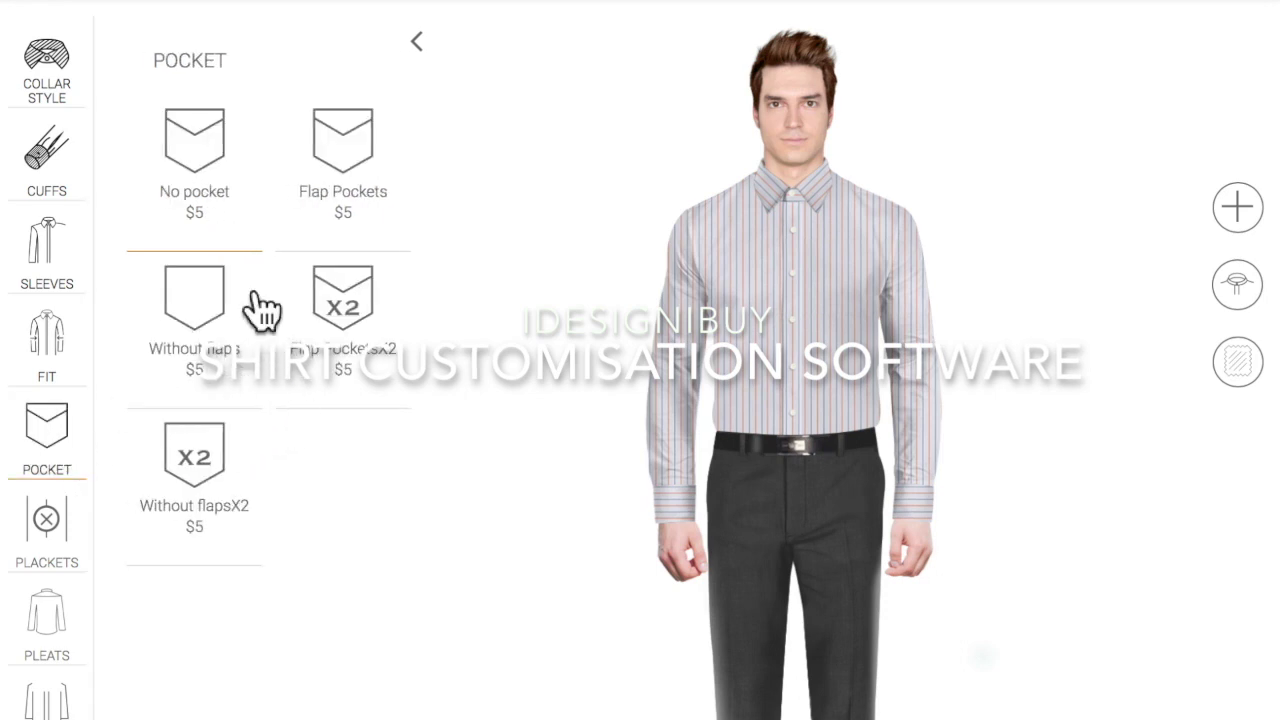
Try flap and double pockets, then settle on a single Without flaps chest pocket.
{"action": "left_click", "coordinate": [385, 185]}
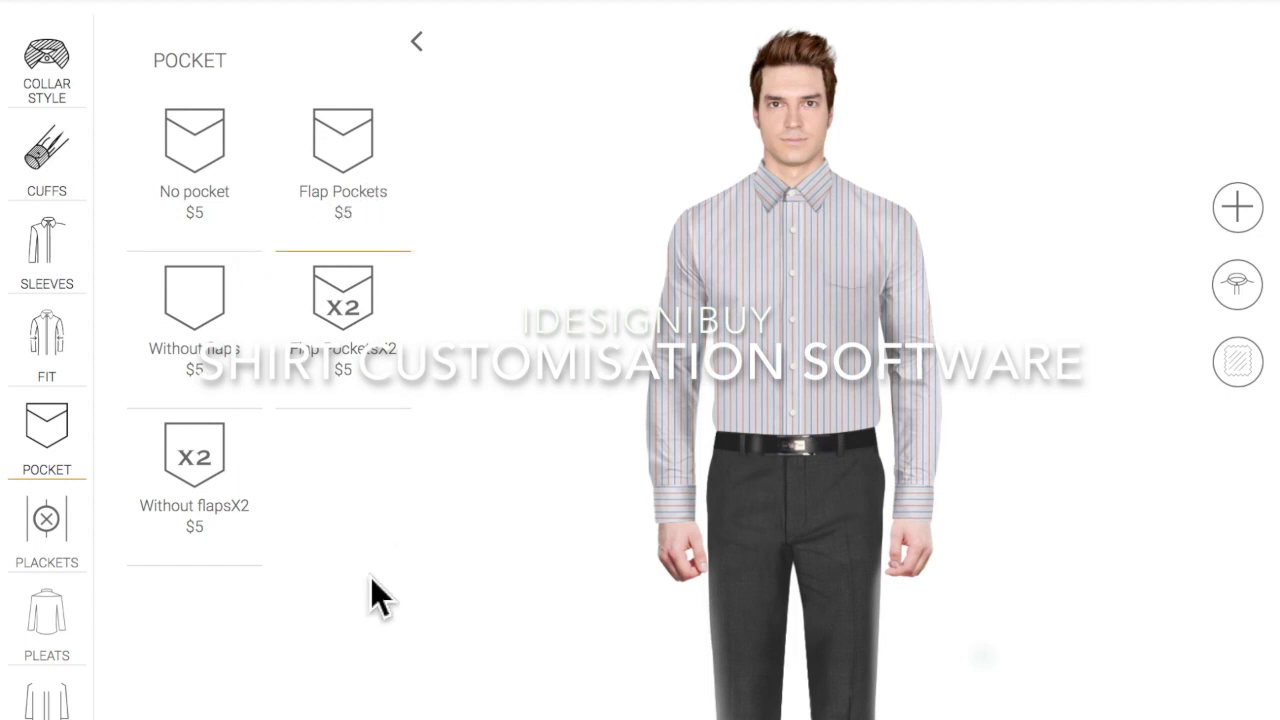
{"action": "left_click", "coordinate": [383, 337]}
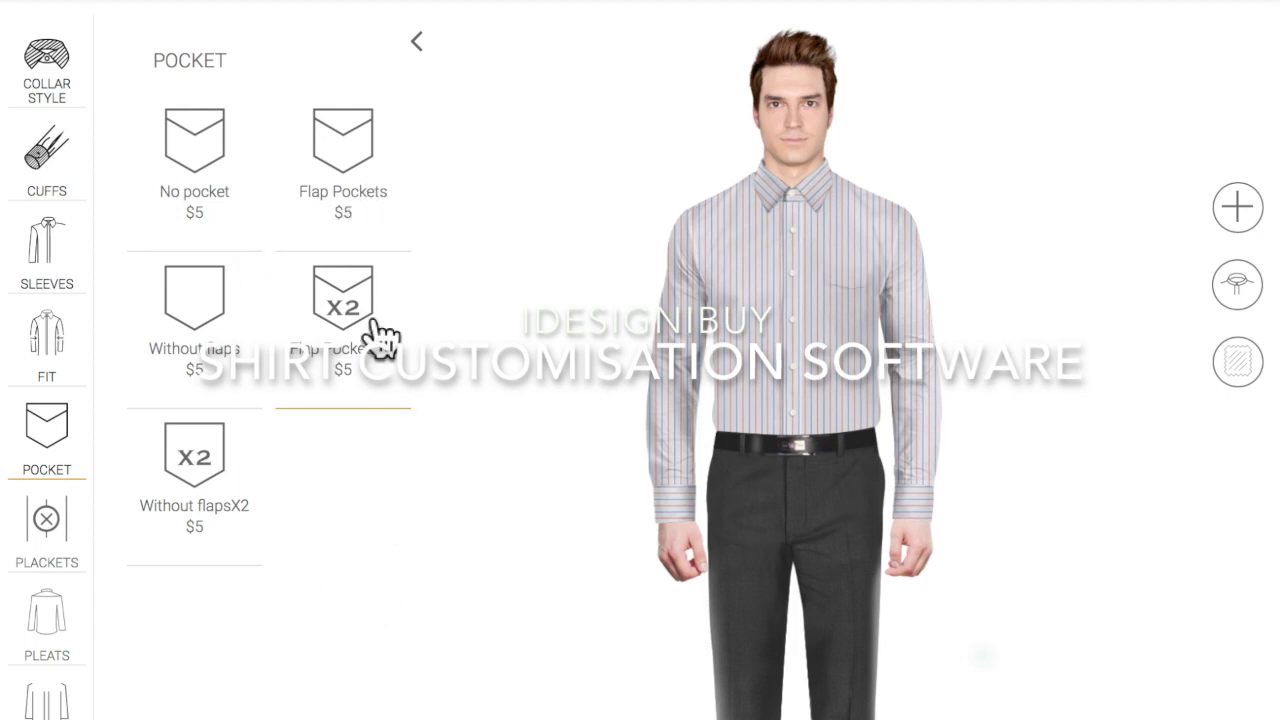
{"action": "left_click", "coordinate": [210, 345]}
{"action": "left_click", "coordinate": [196, 462]}
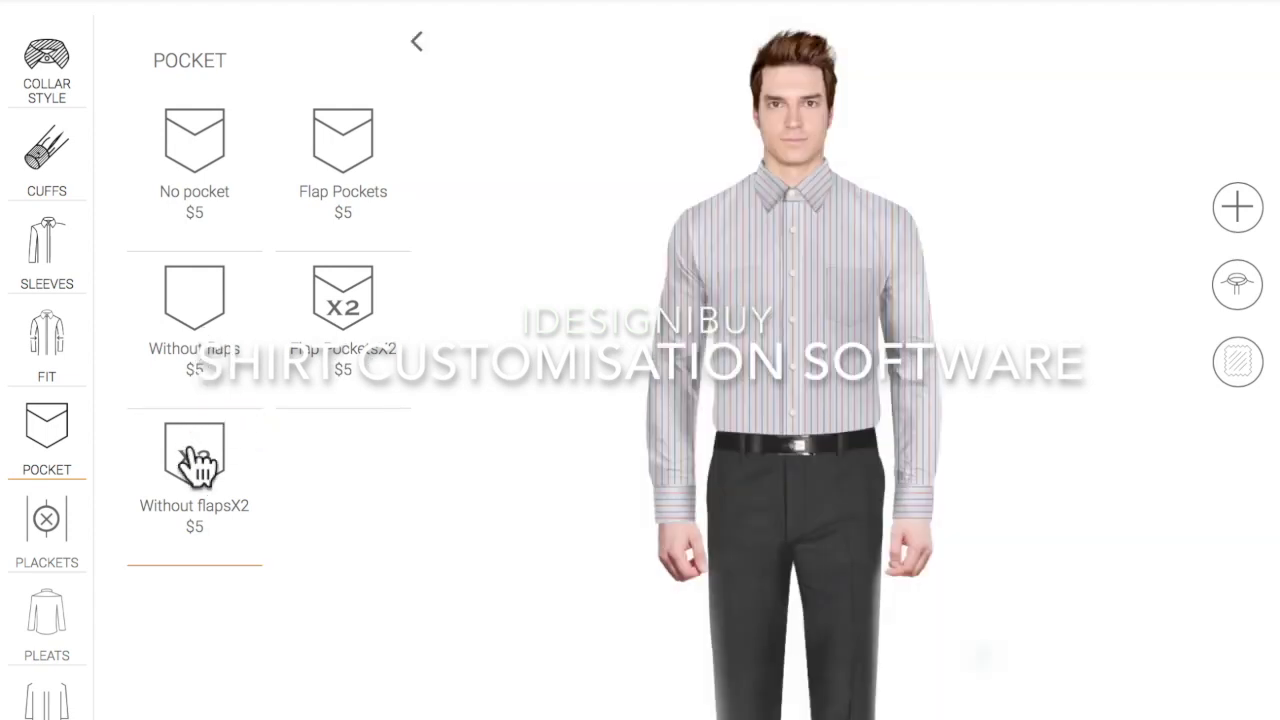
{"action": "left_click", "coordinate": [225, 320]}
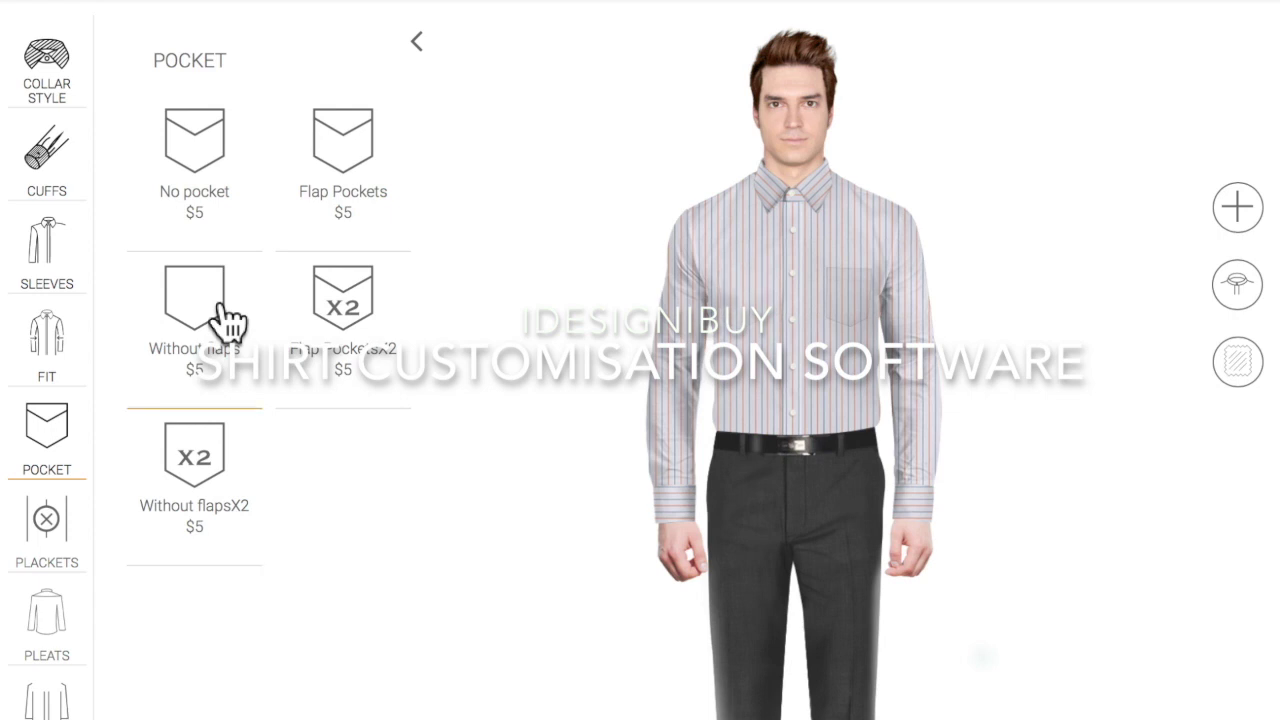
{"action": "left_click", "coordinate": [66, 540]}
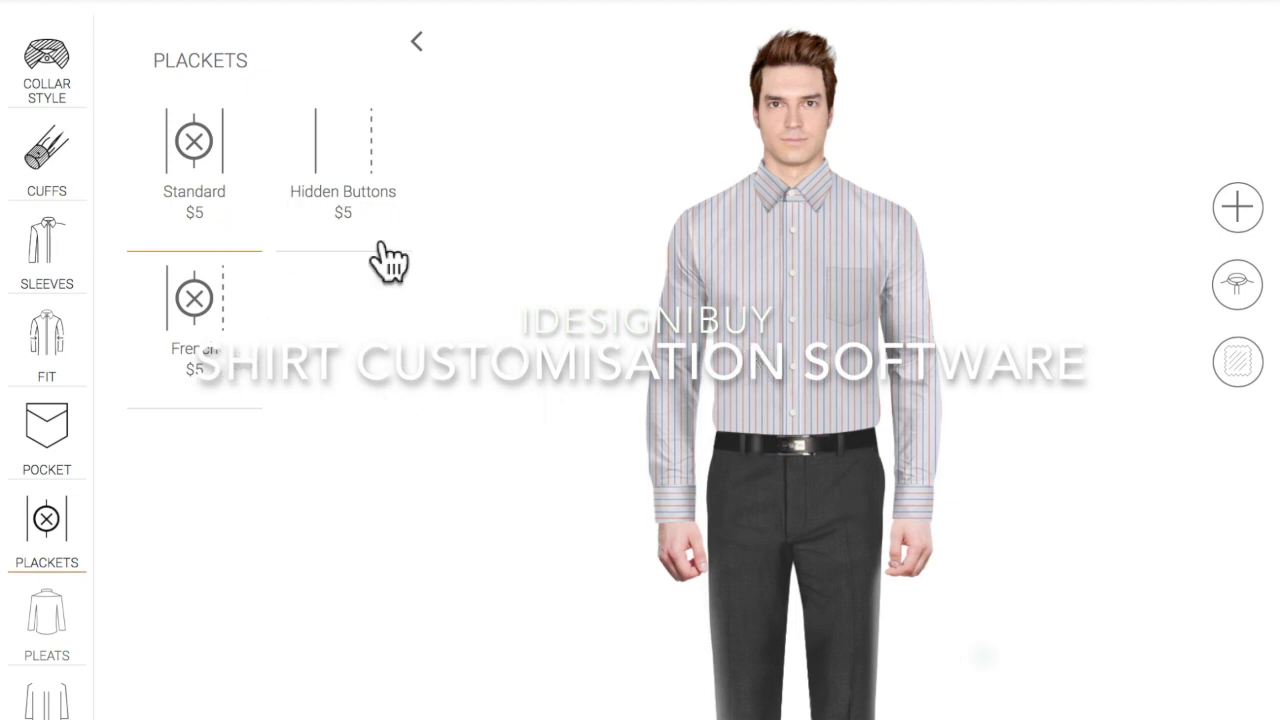
Try Hidden Buttons and French plackets, then keep the Standard placket.
{"action": "left_click", "coordinate": [370, 145]}
{"action": "left_click", "coordinate": [242, 325]}
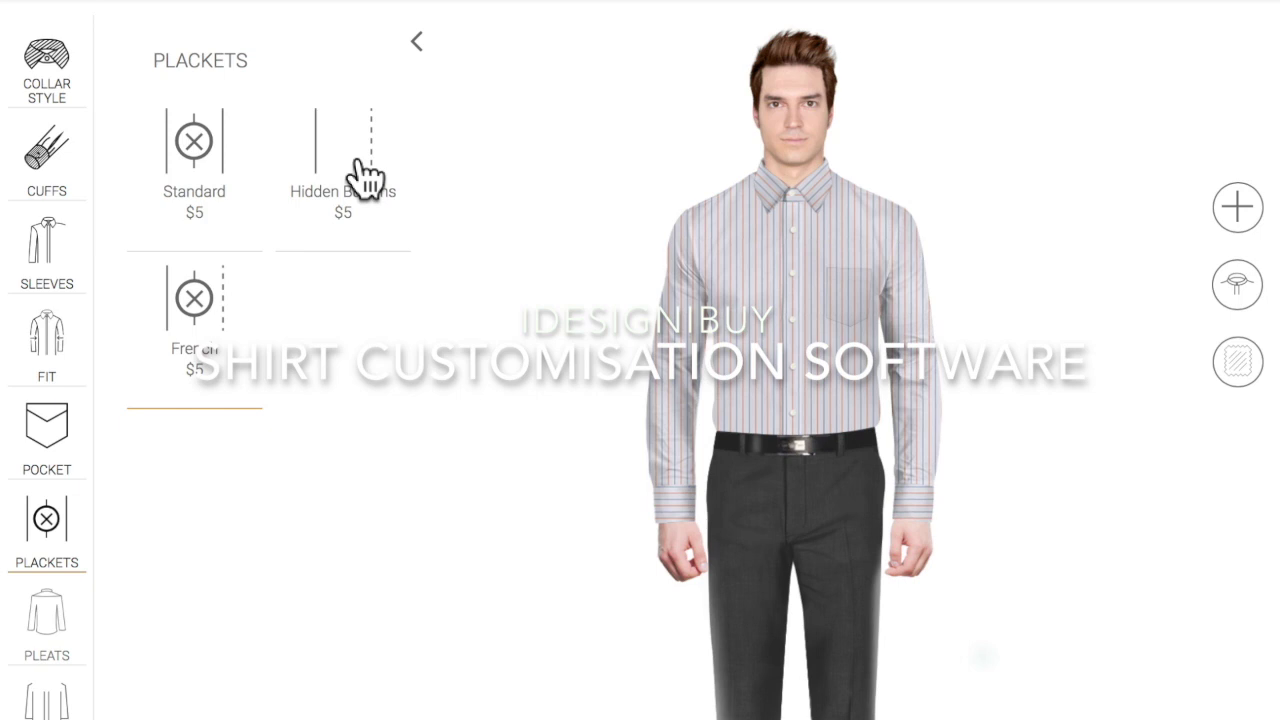
{"action": "left_click", "coordinate": [229, 192]}
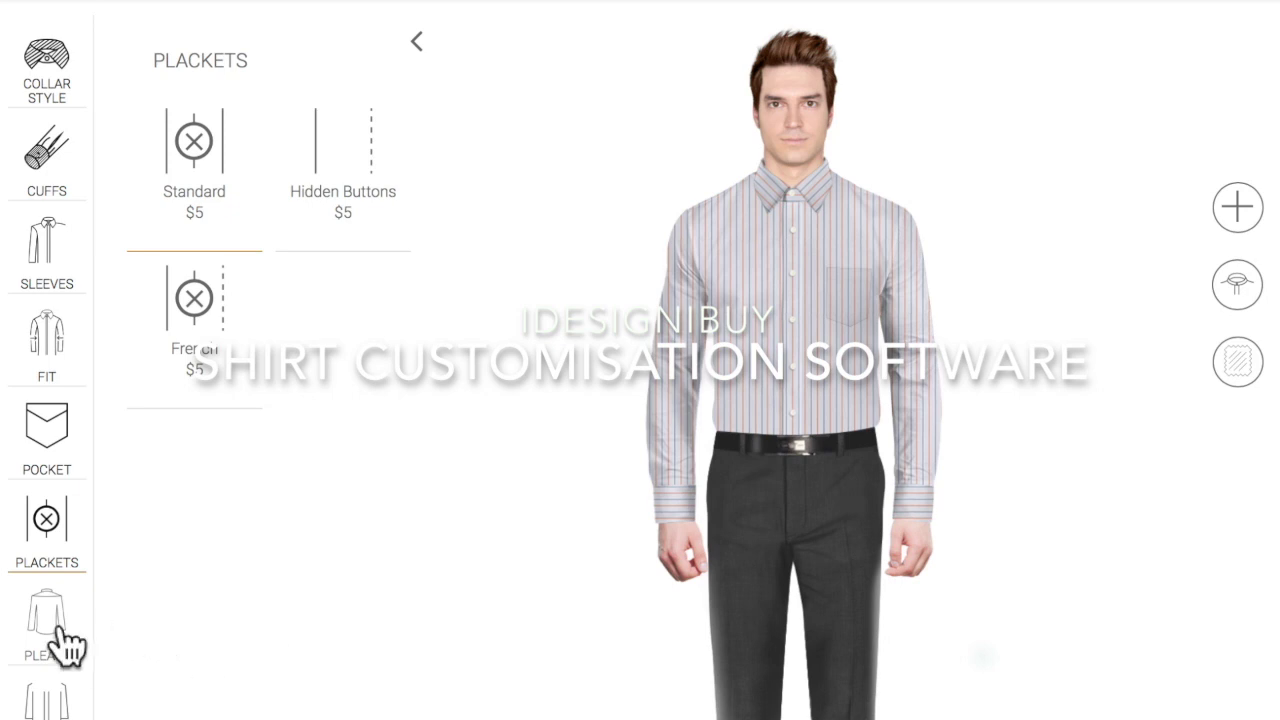
{"action": "left_click", "coordinate": [95, 628]}
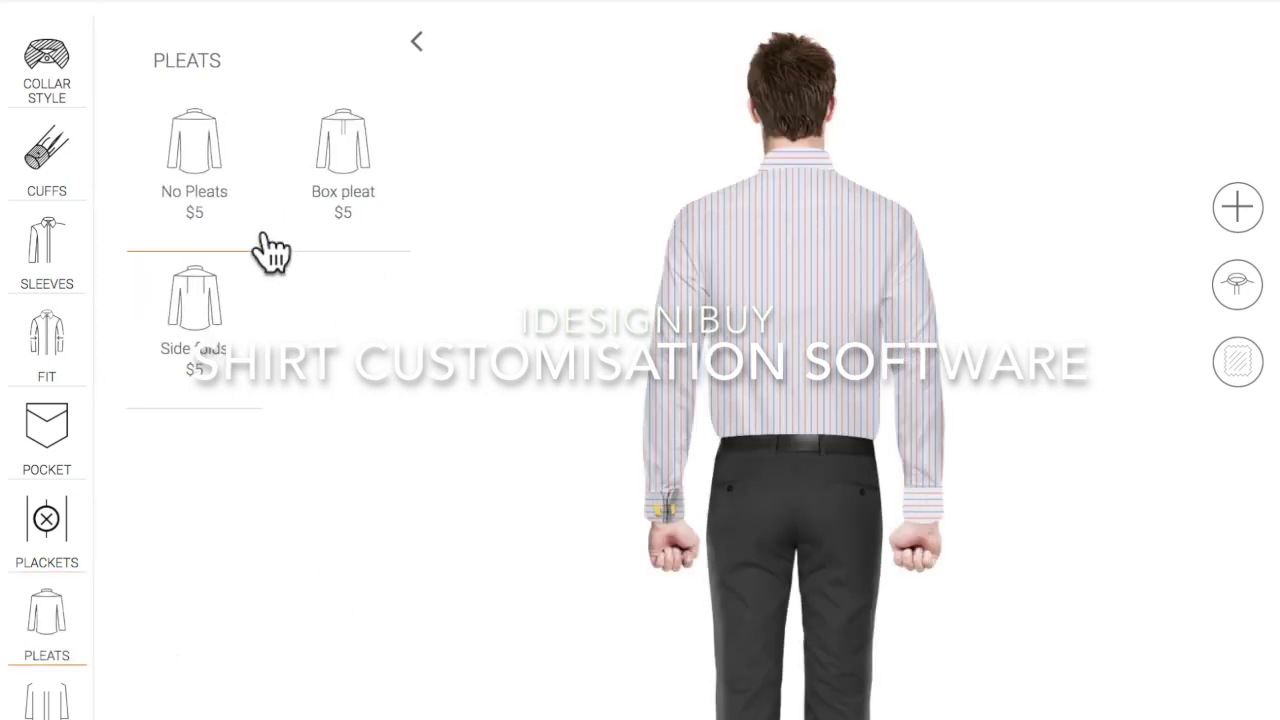
Give the back Side folds pleats after a Box pleat try, and make the bottom Square.
{"action": "left_click", "coordinate": [345, 172]}
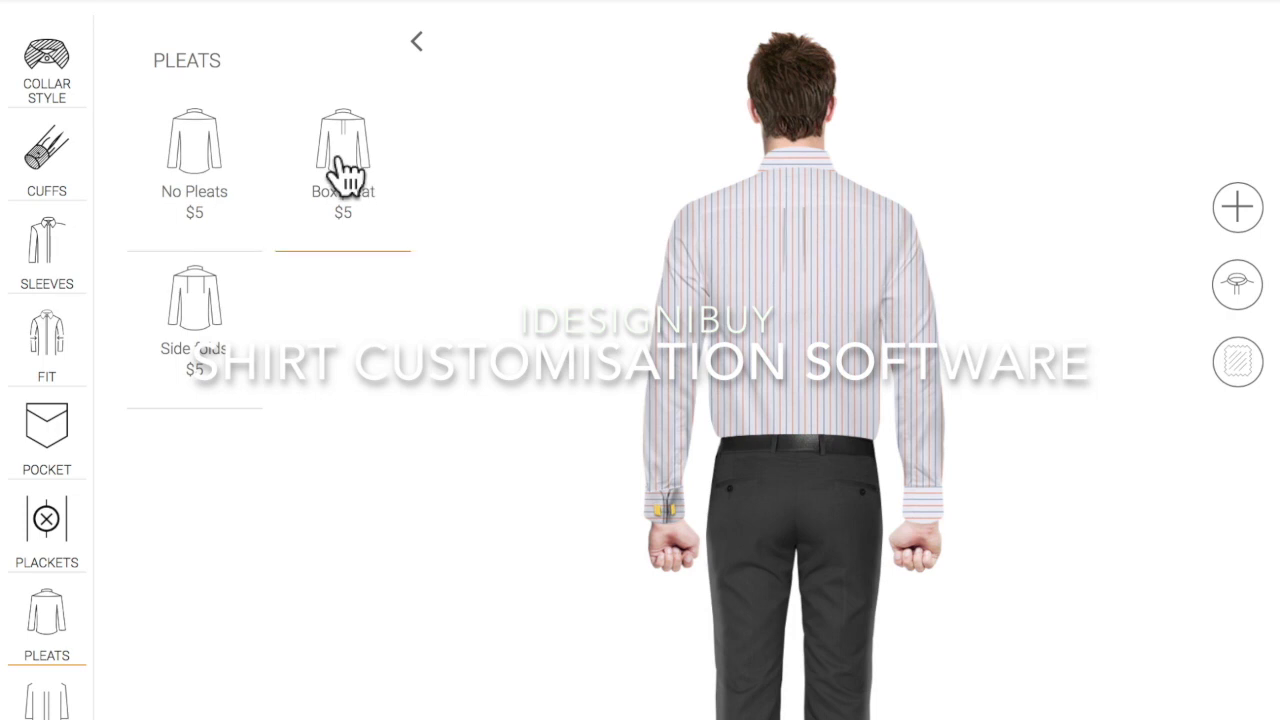
{"action": "left_click", "coordinate": [214, 345]}
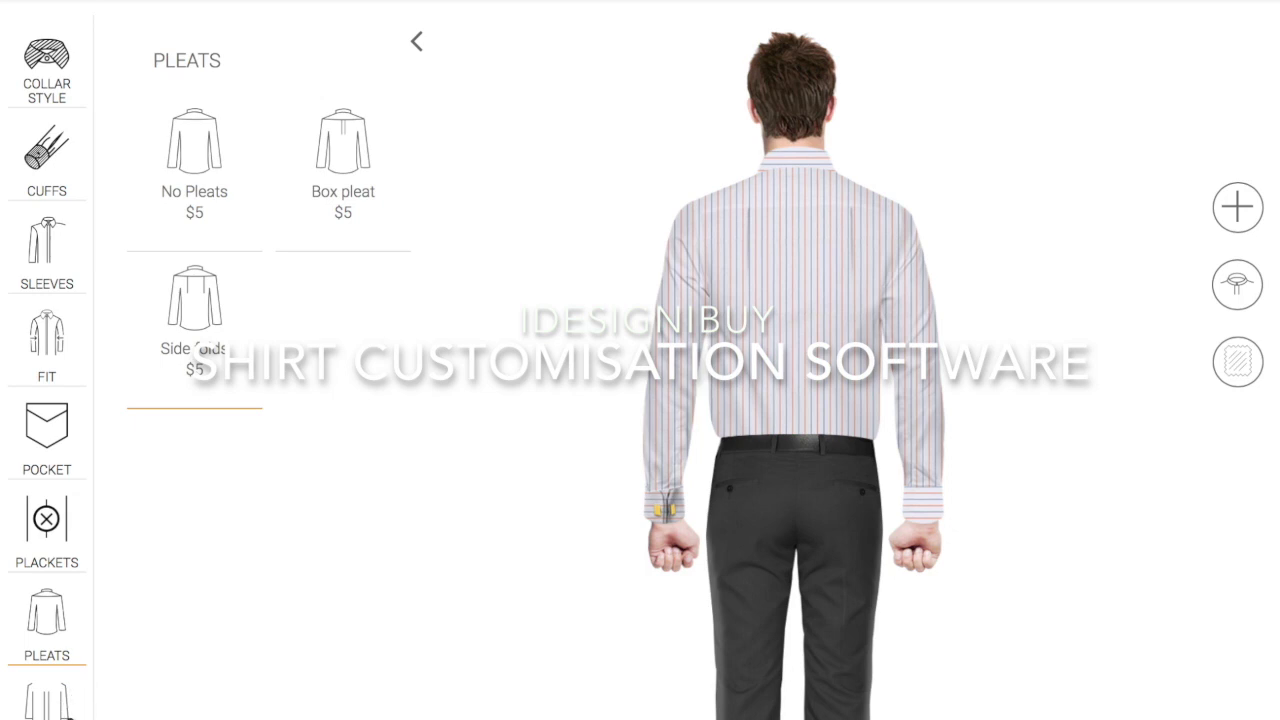
{"action": "left_click", "coordinate": [47, 705]}
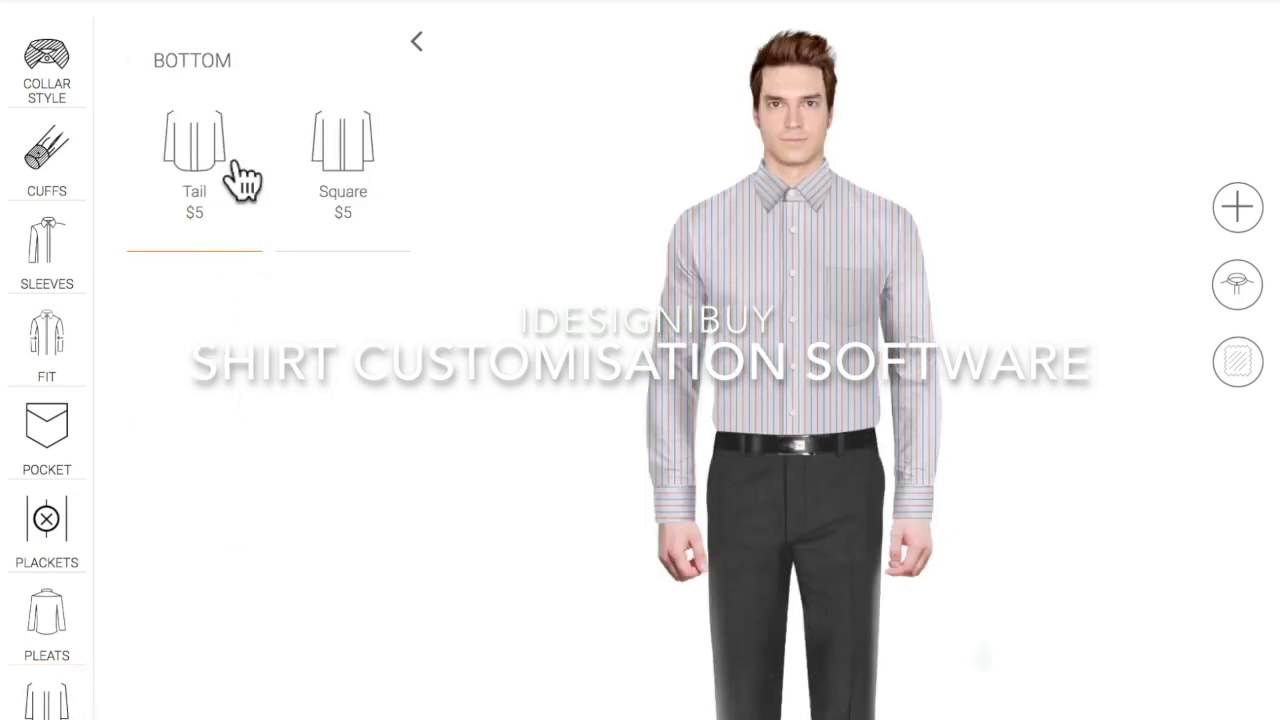
{"action": "left_click", "coordinate": [395, 155]}
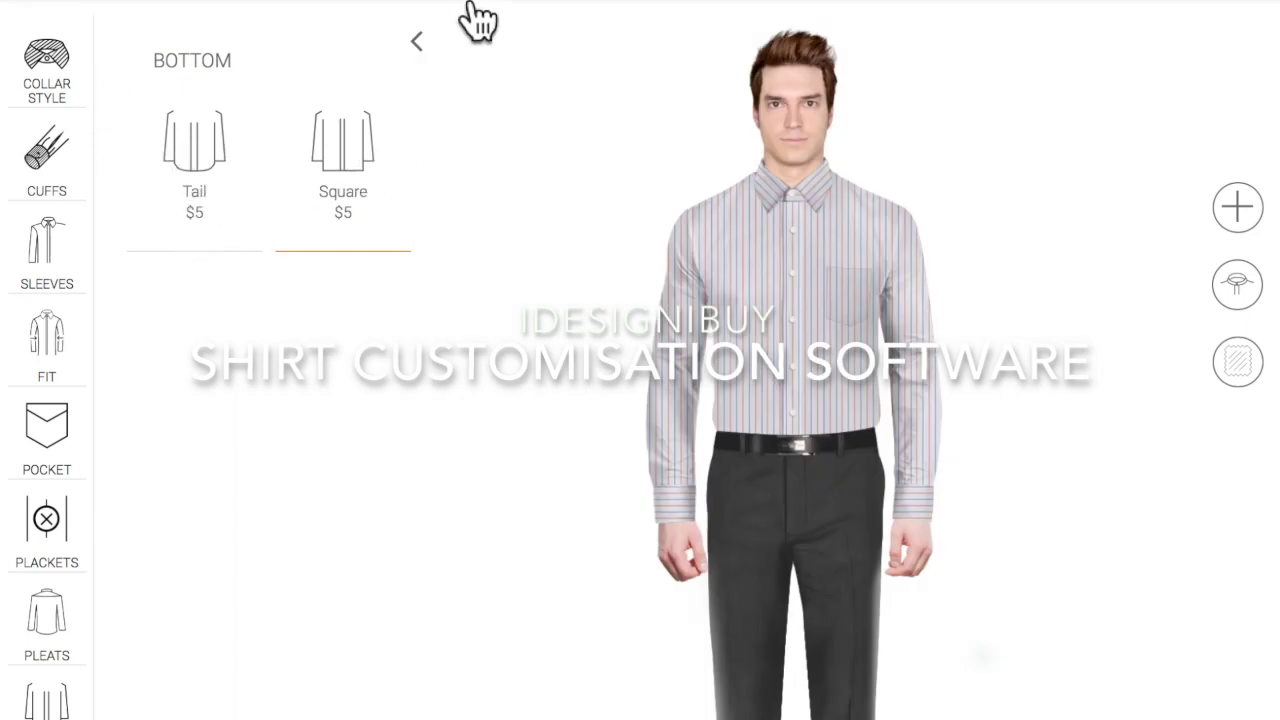
{"action": "left_click", "coordinate": [434, 56]}
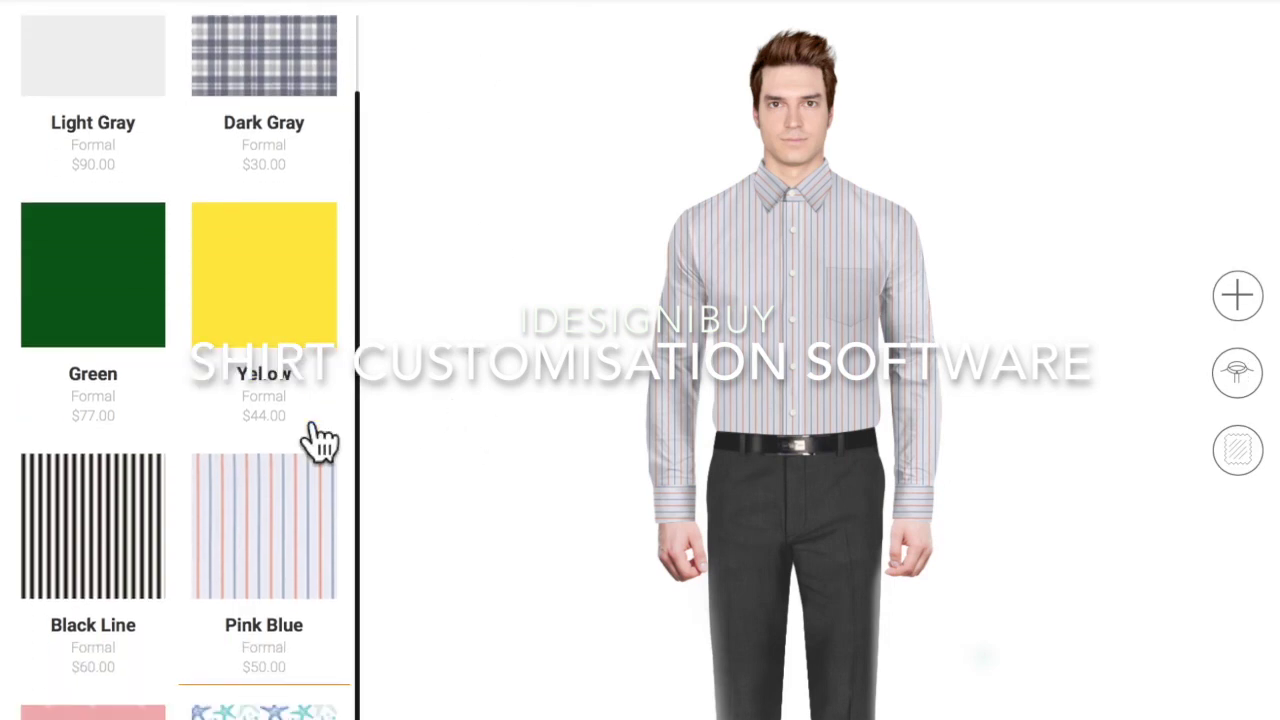
Try the Stars and Dark Gray fabrics, then make the shirt plain Light Gray ($90.00).
{"action": "scroll", "coordinate": [320, 440], "scroll_direction": "down", "scroll_amount": 3}
{"action": "left_click", "coordinate": [283, 518]}
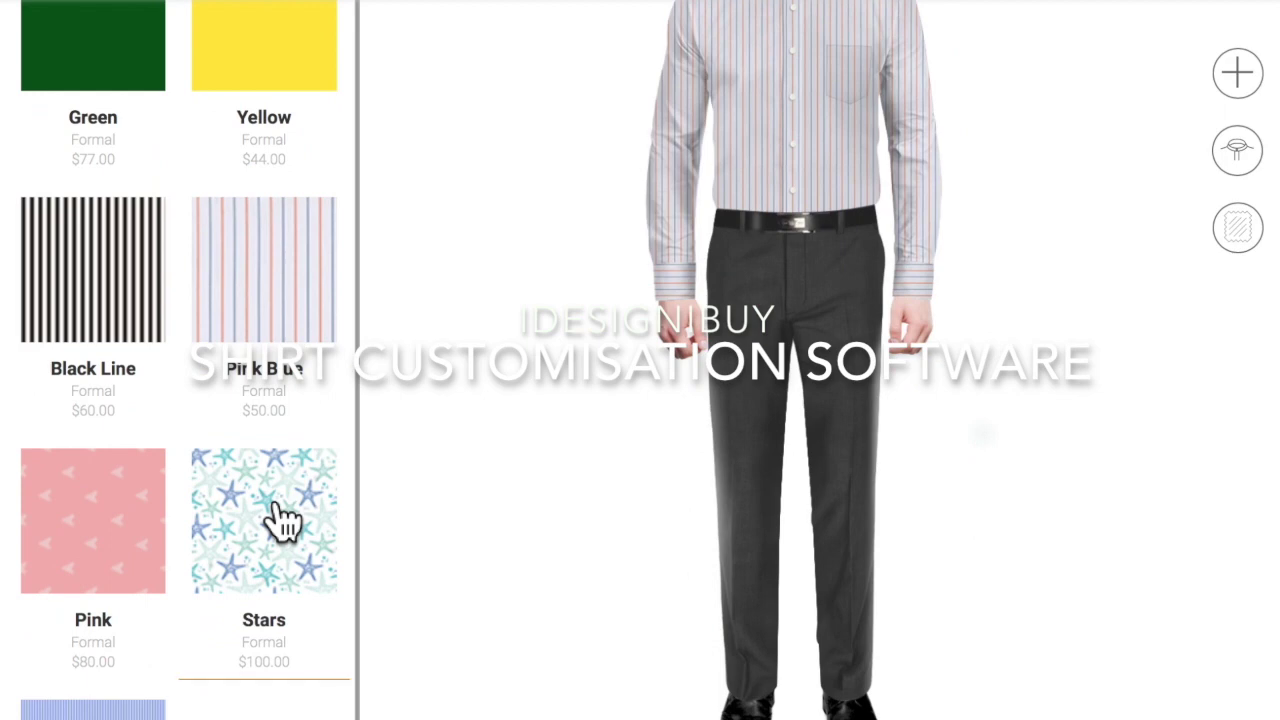
{"action": "scroll", "coordinate": [612, 412], "scroll_direction": "up", "scroll_amount": 3}
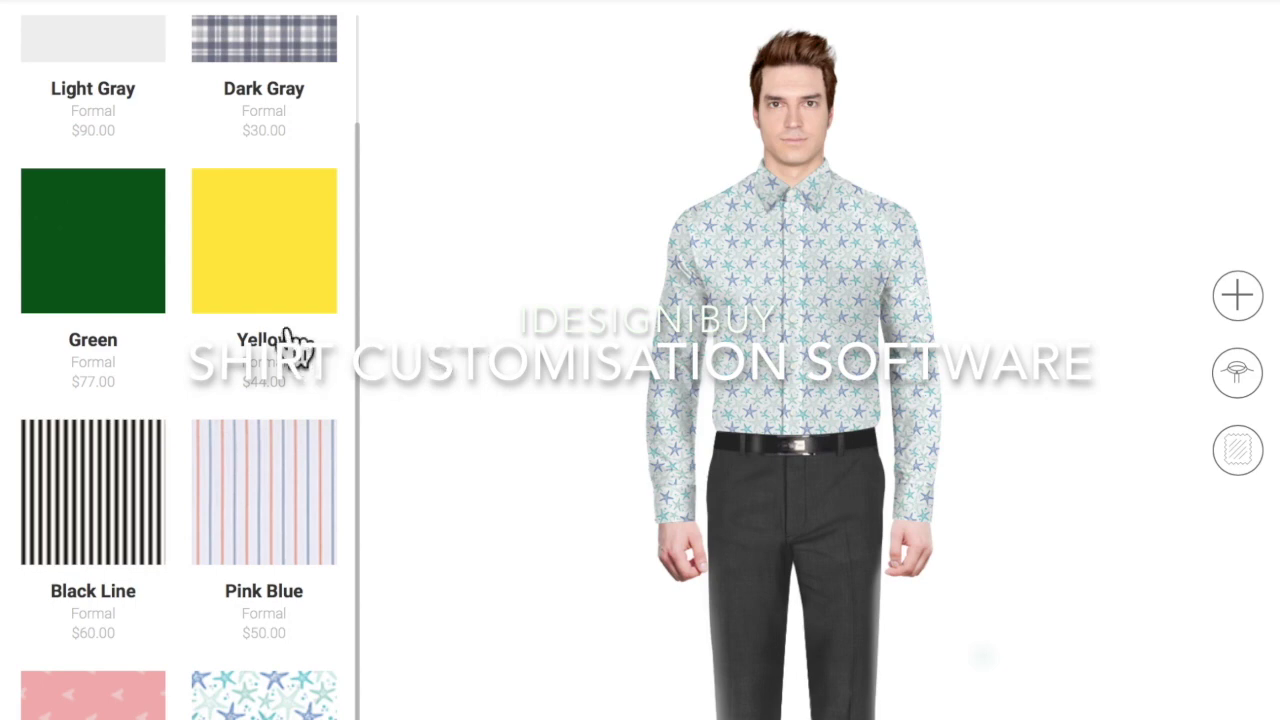
{"action": "scroll", "coordinate": [272, 385], "scroll_direction": "up", "scroll_amount": 1}
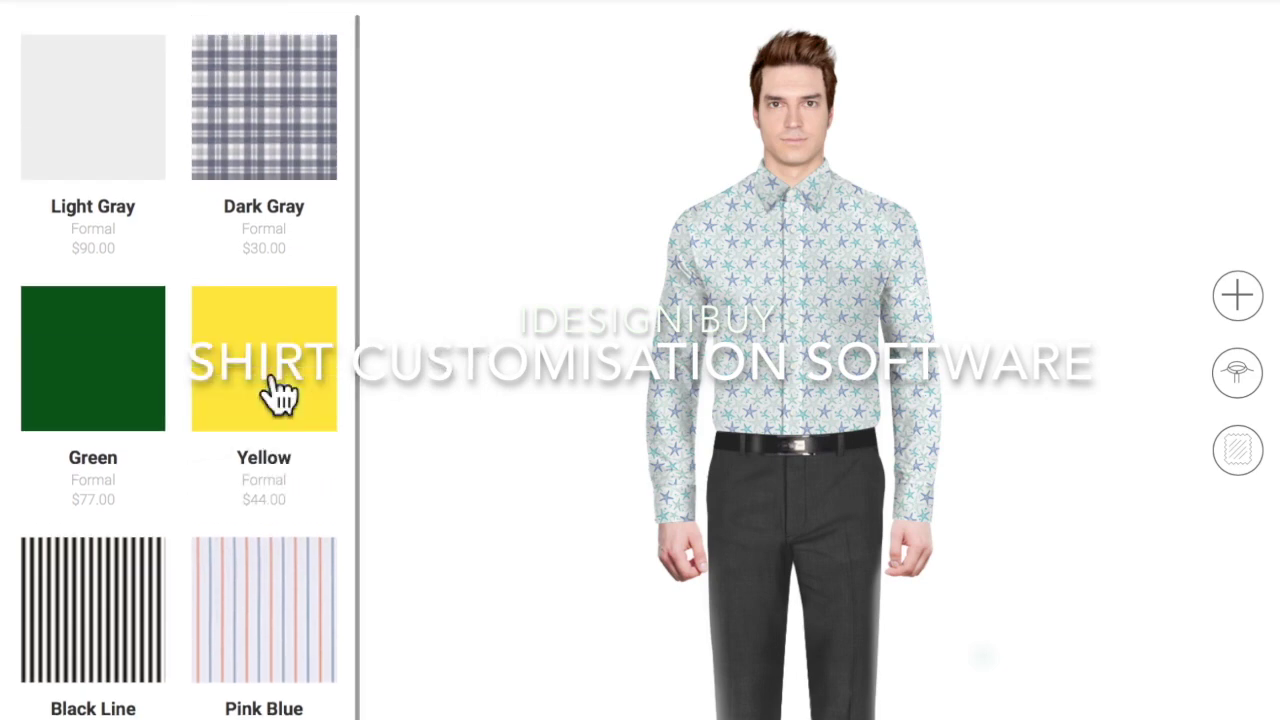
{"action": "left_click", "coordinate": [297, 145]}
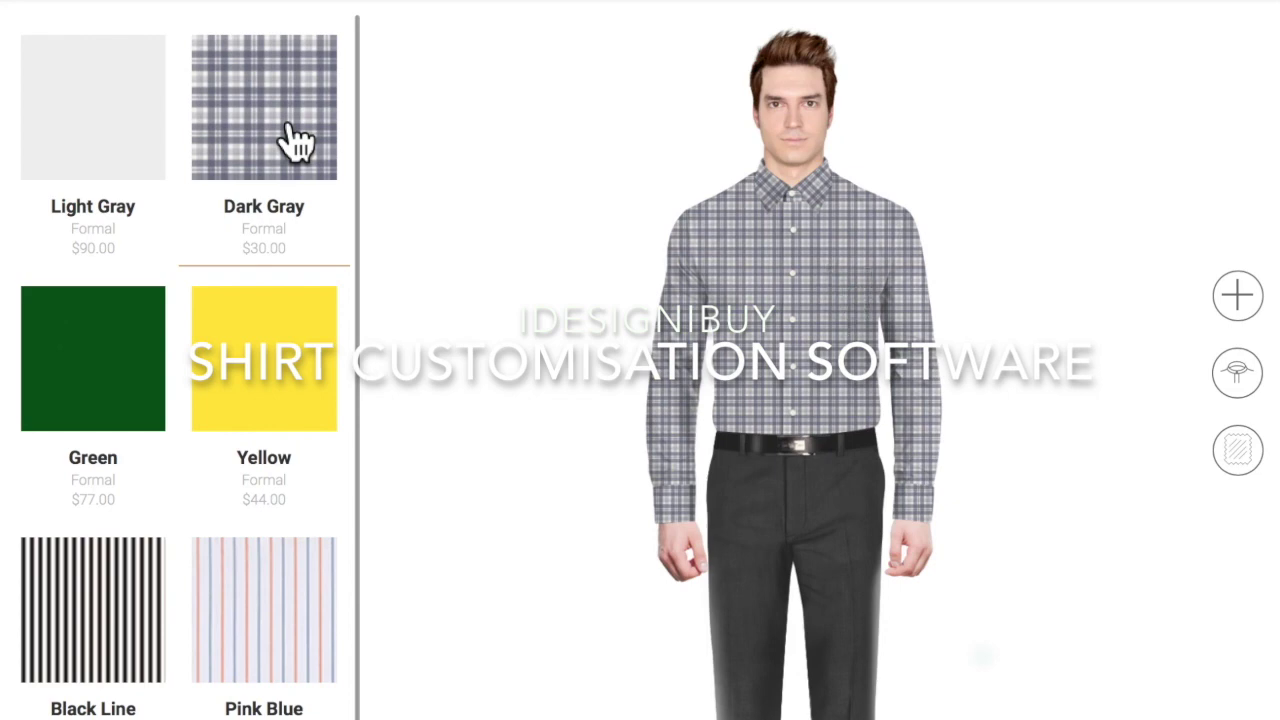
{"action": "left_click", "coordinate": [158, 128]}
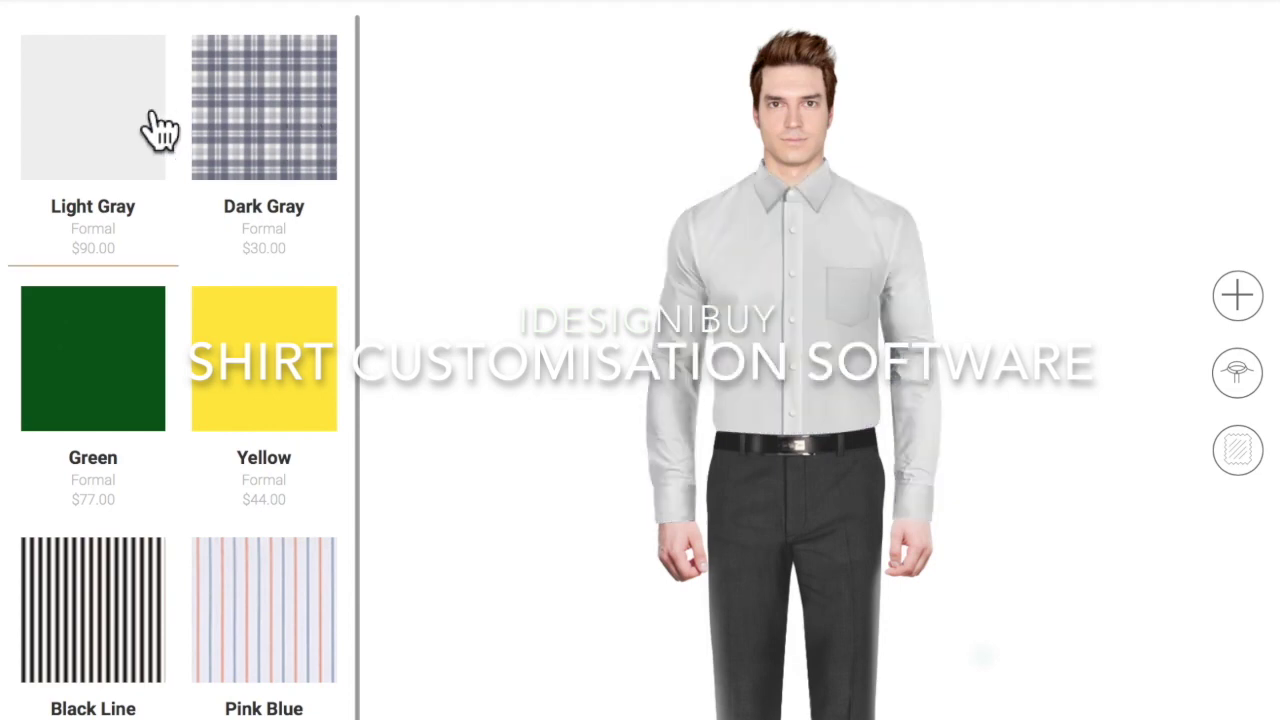
Add an 'IDIB' monogram in the plain ABC font, Medium position, light green $5 thread.
{"action": "left_click", "coordinate": [690, 8]}
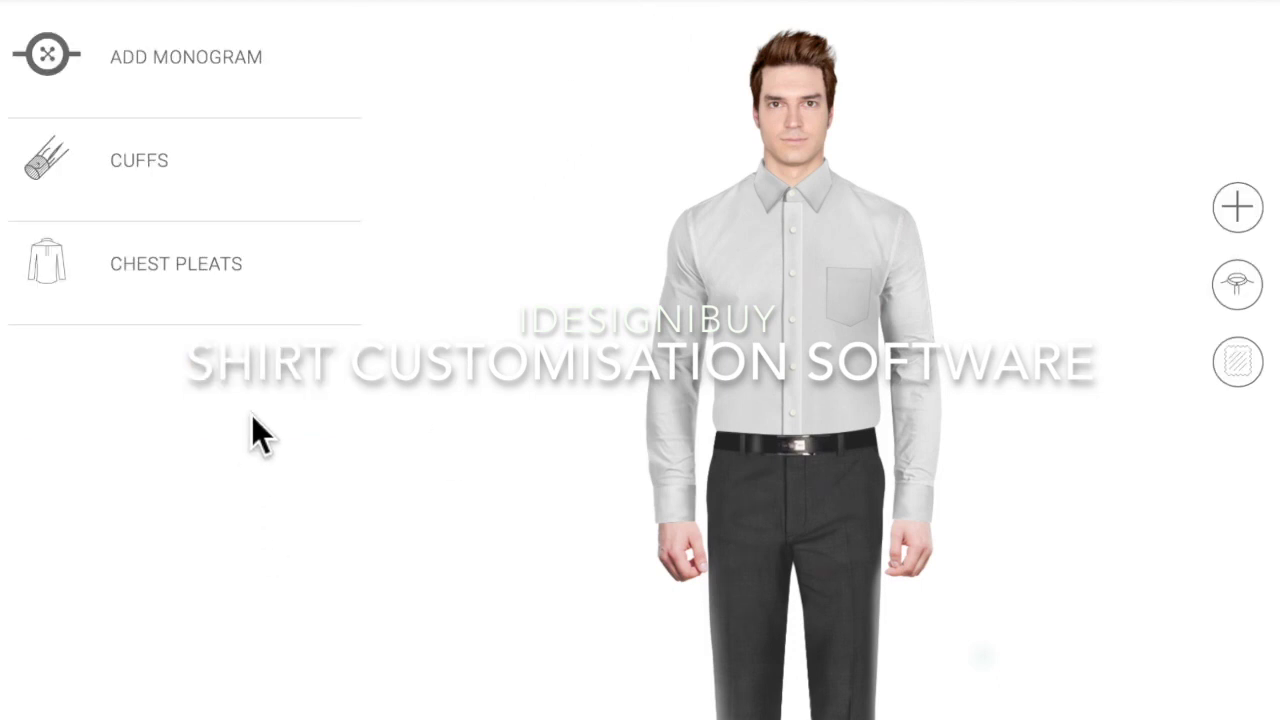
{"action": "left_click", "coordinate": [224, 95]}
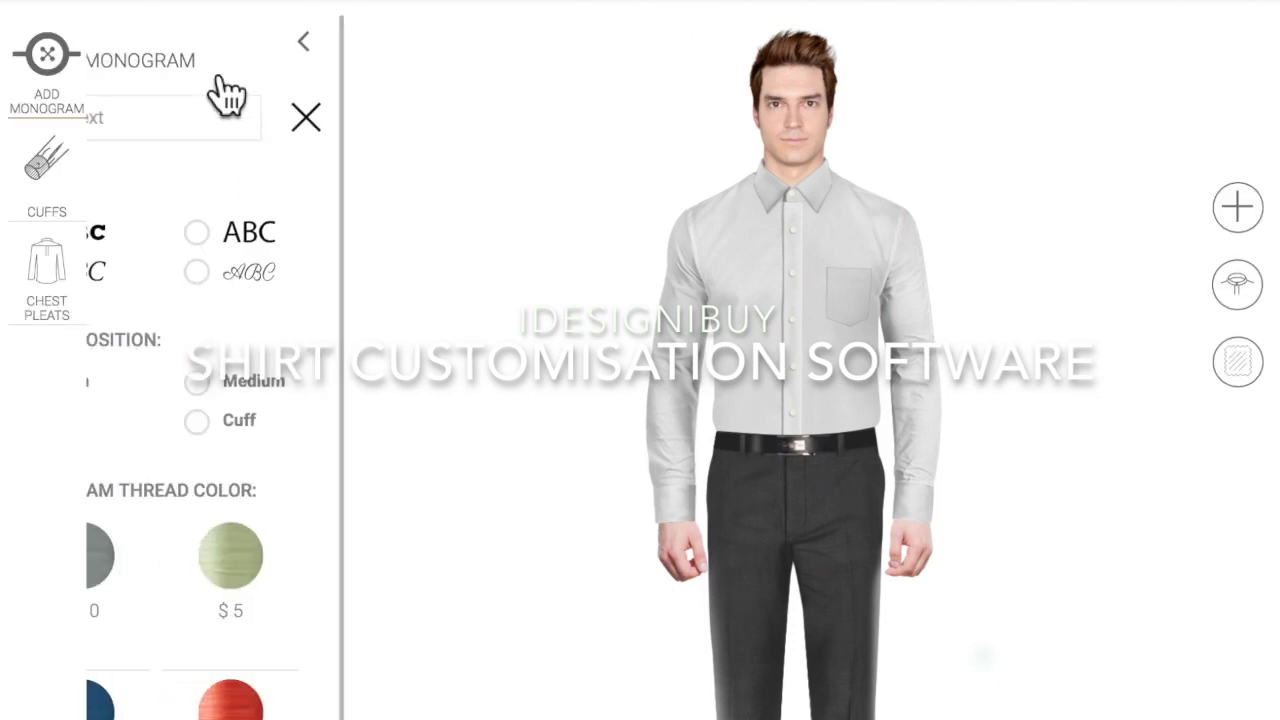
{"action": "left_click", "coordinate": [216, 137]}
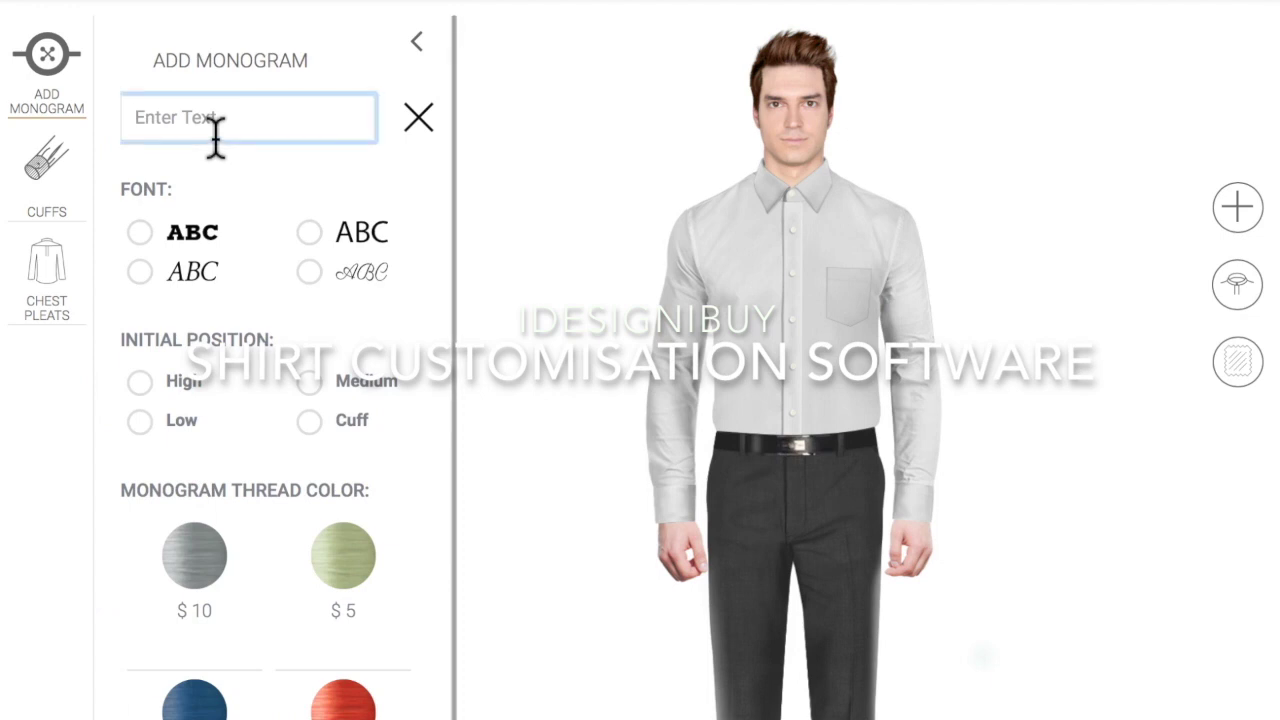
{"action": "type", "text": "IDIB"}
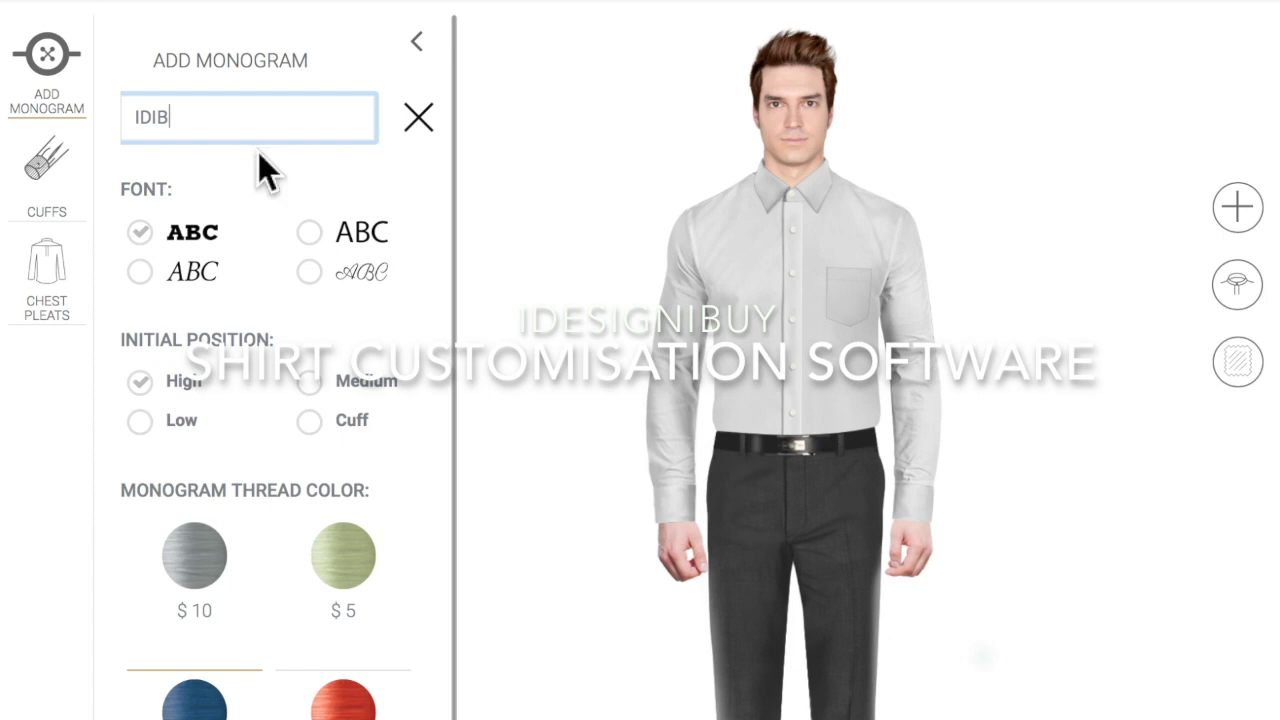
{"action": "left_click", "coordinate": [323, 248]}
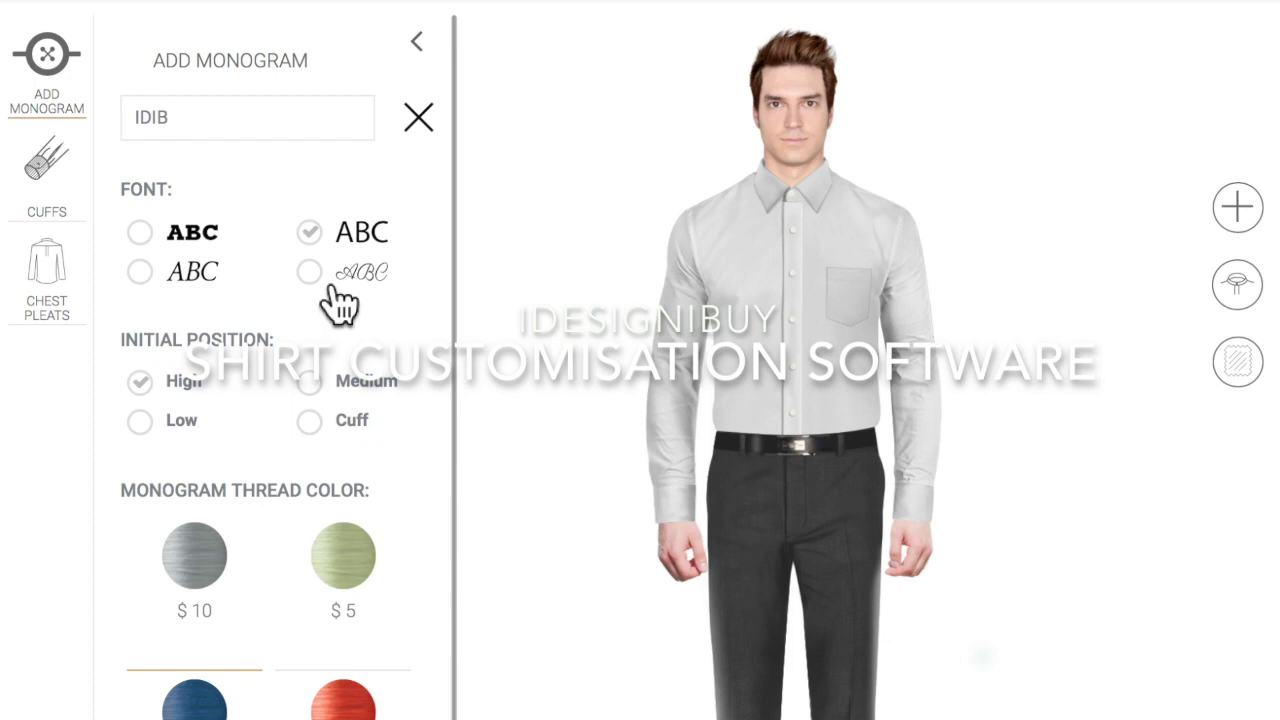
{"action": "left_click", "coordinate": [327, 393]}
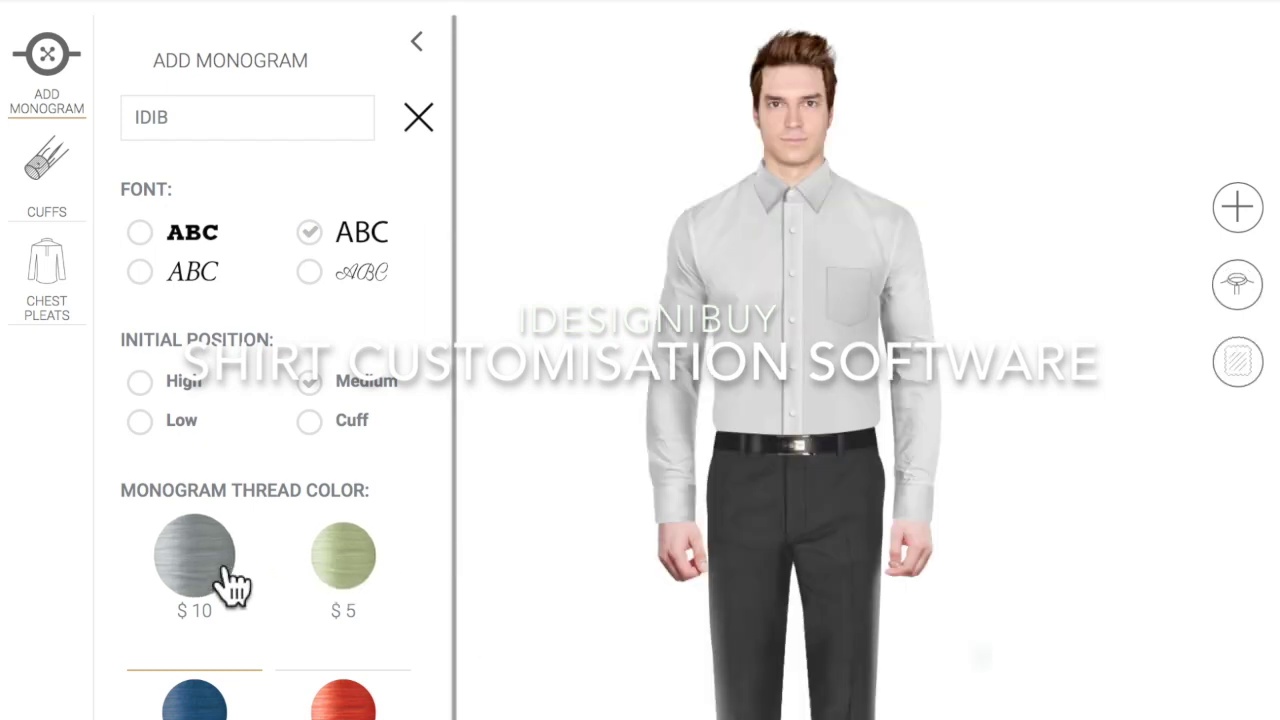
{"action": "left_click", "coordinate": [363, 565]}
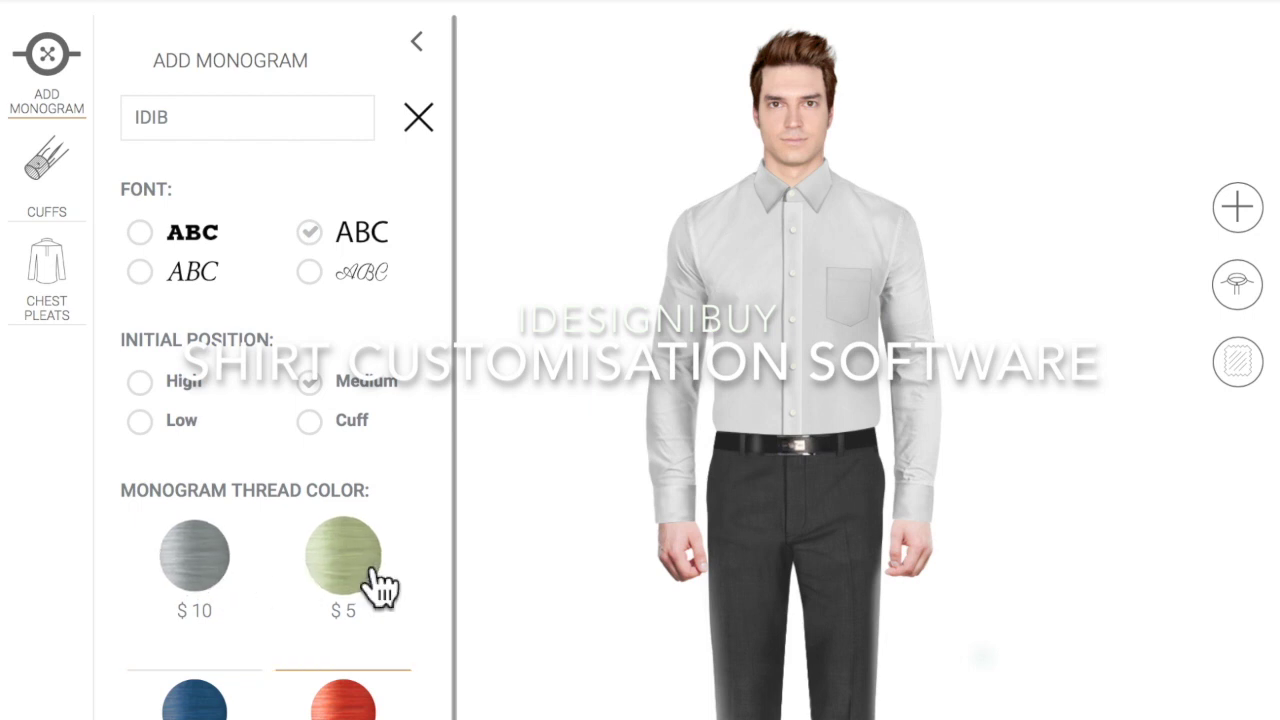
{"action": "left_click", "coordinate": [419, 41]}
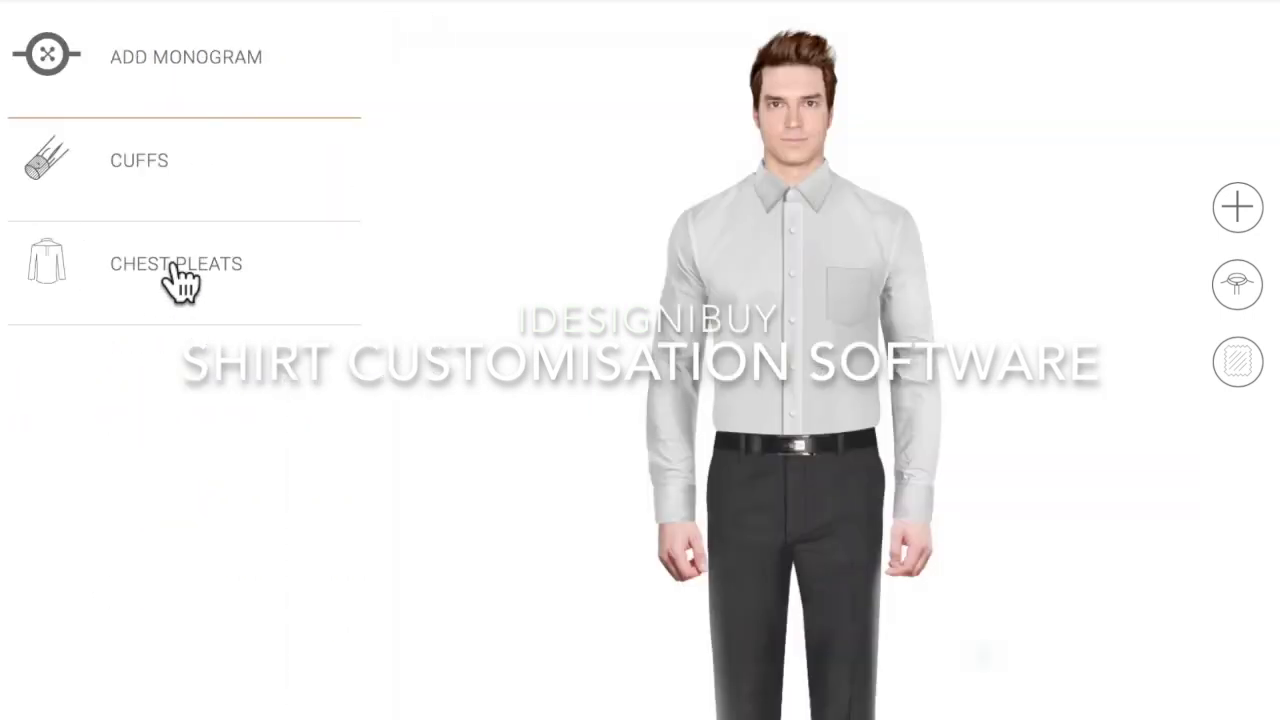
Add yellow color-2 contrast cuffs and Yes chest pleats, then show the shirt untucked.
{"action": "left_click", "coordinate": [177, 192]}
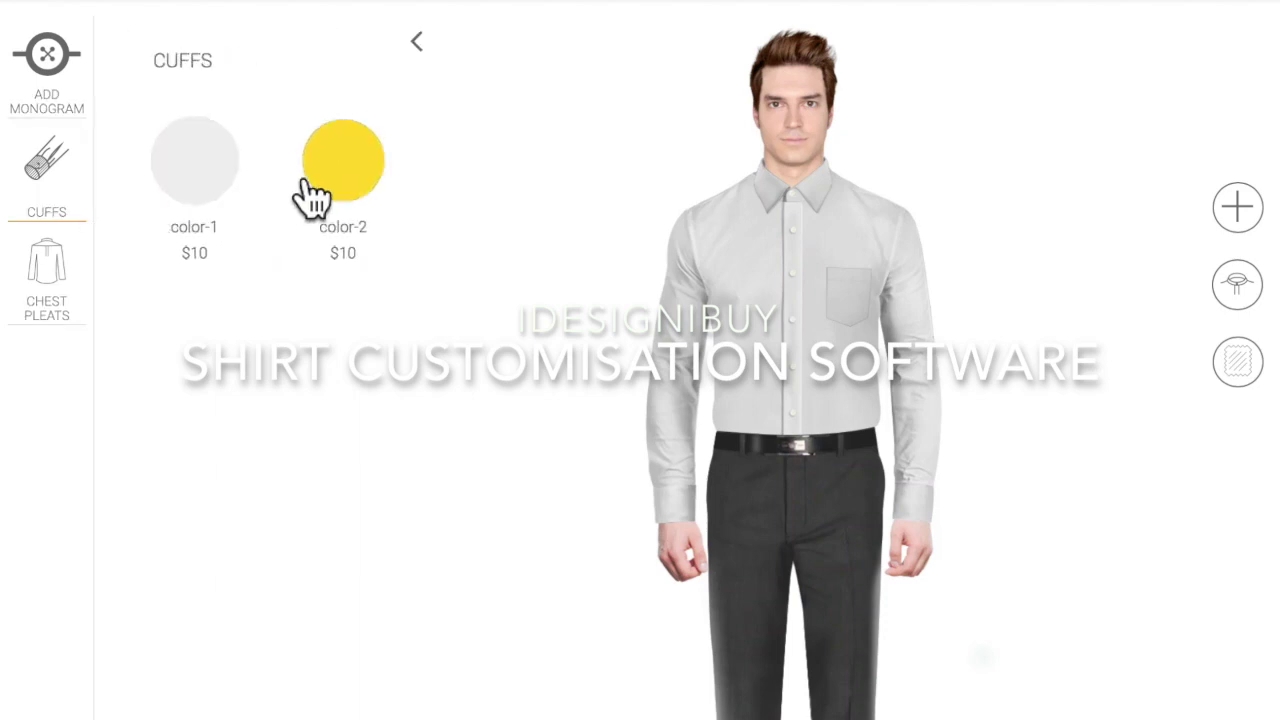
{"action": "left_click", "coordinate": [375, 193]}
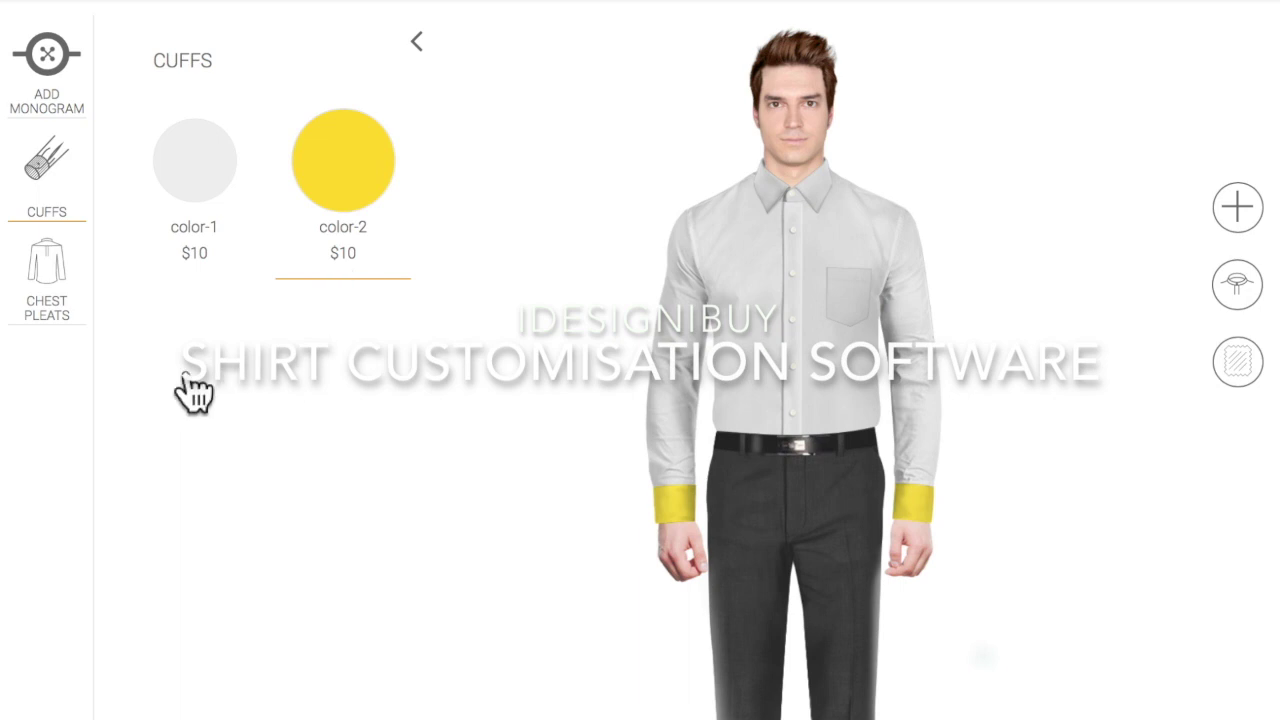
{"action": "left_click", "coordinate": [72, 300]}
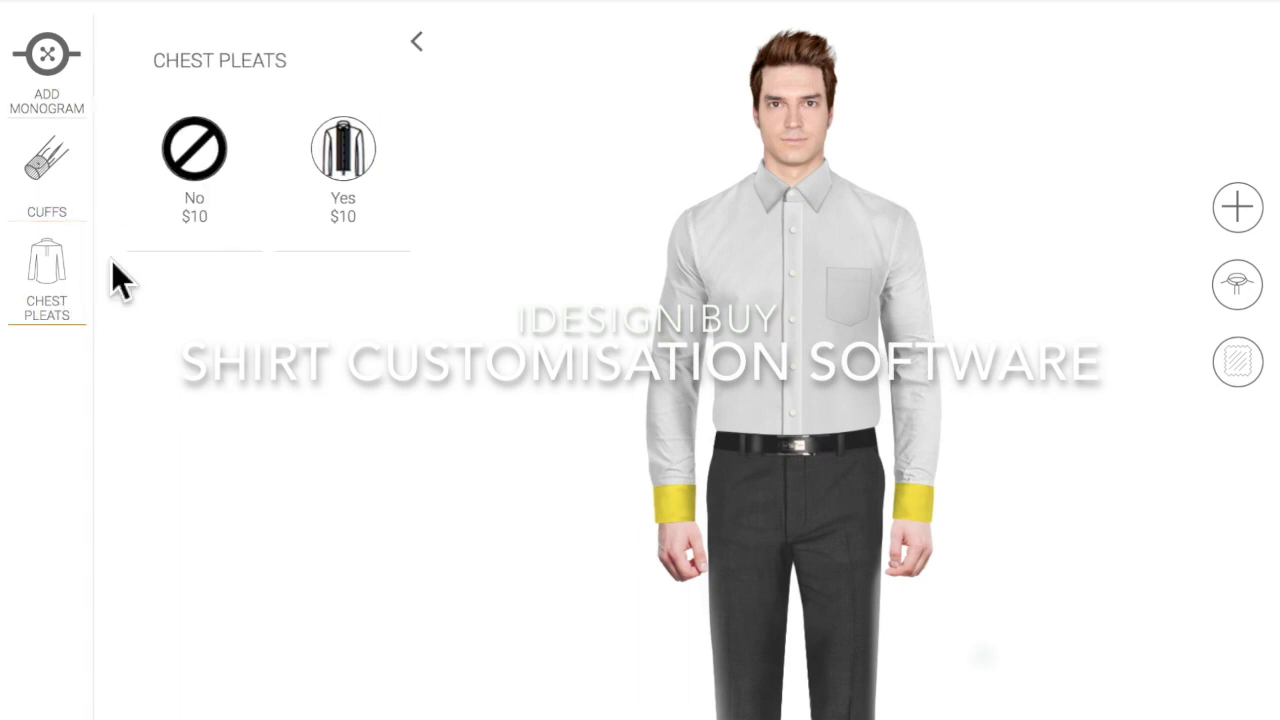
{"action": "left_click", "coordinate": [360, 172]}
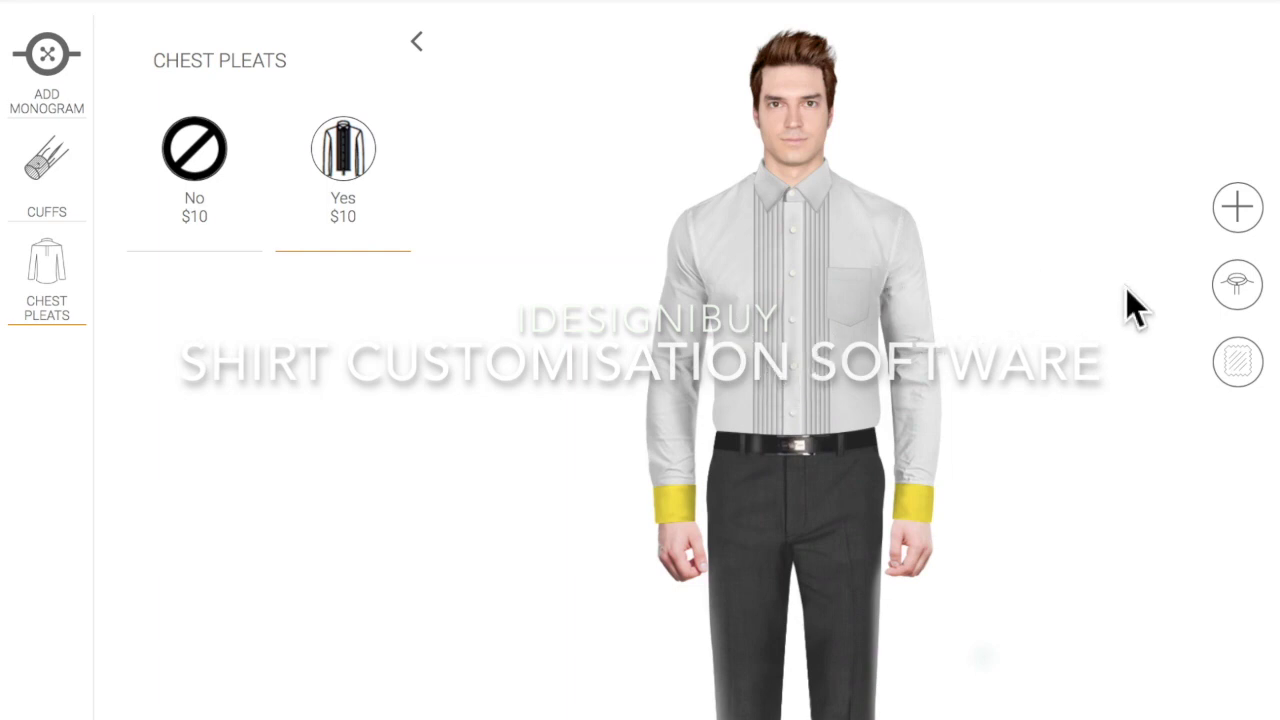
{"action": "left_click", "coordinate": [1257, 308]}
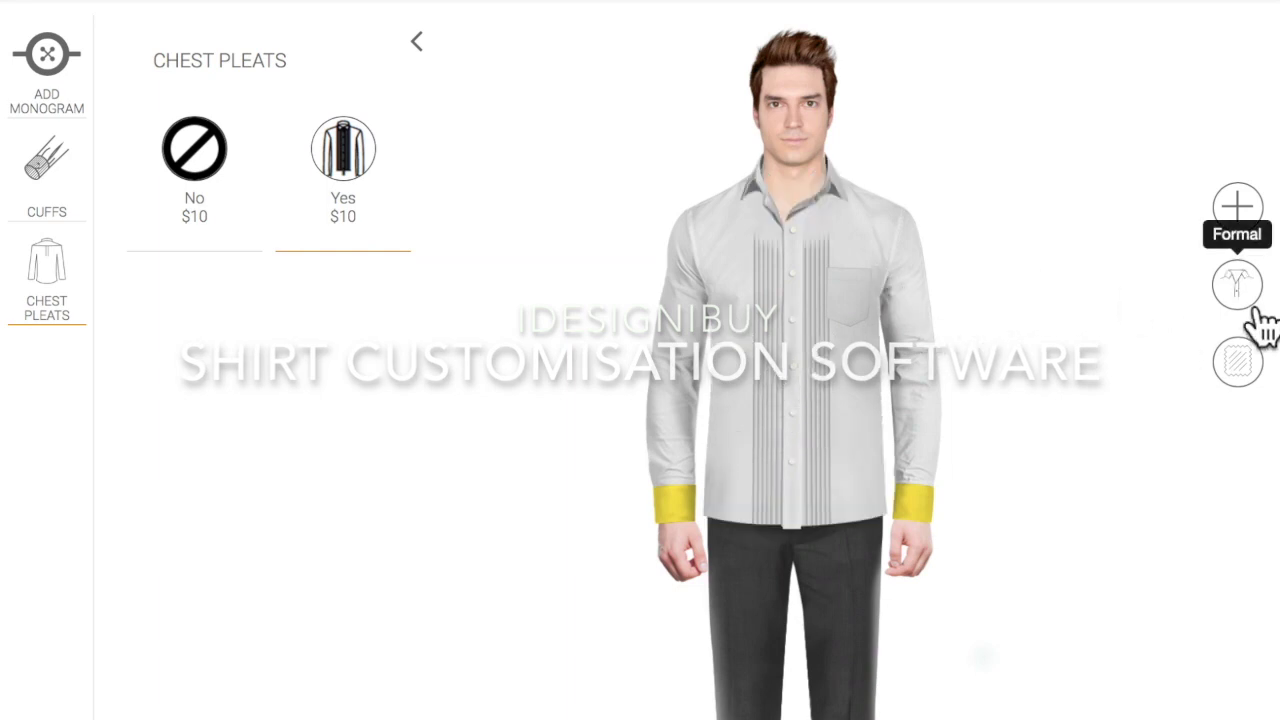
Toggle between untucked and tucked looks, ending with the shirt tucked into belted trousers.
{"action": "left_click", "coordinate": [1257, 306]}
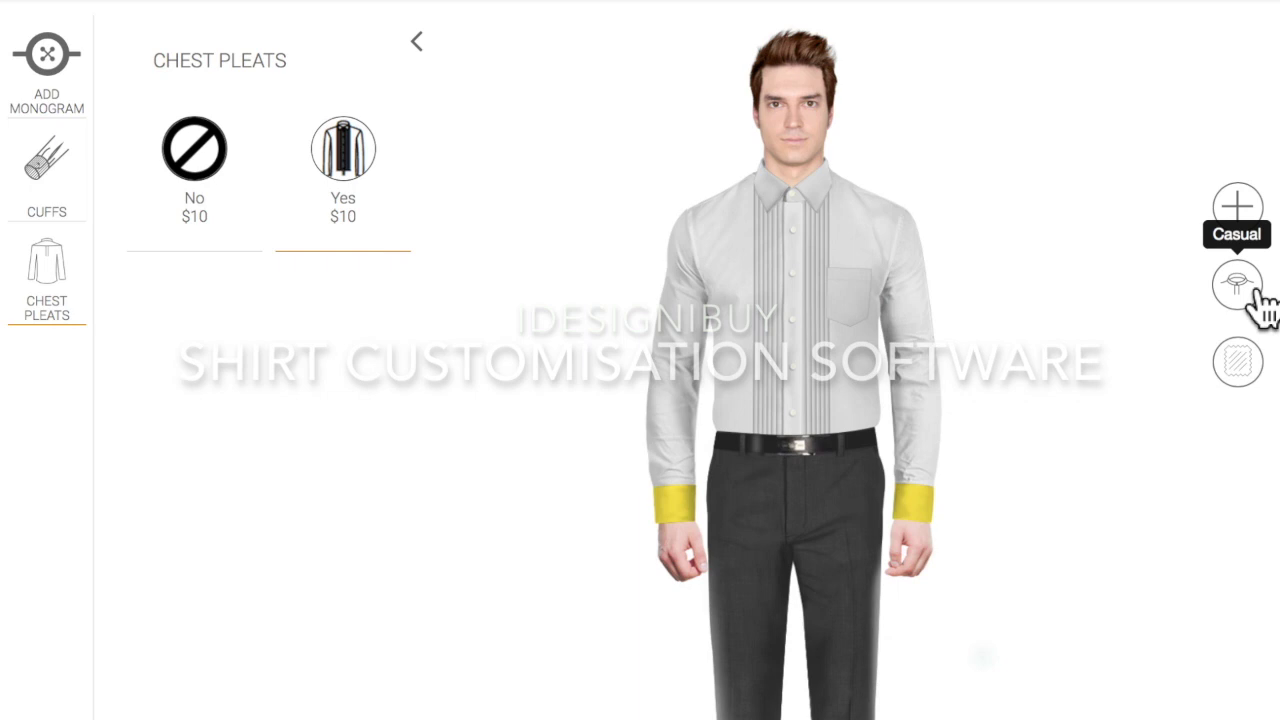
{"action": "left_click", "coordinate": [1258, 306]}
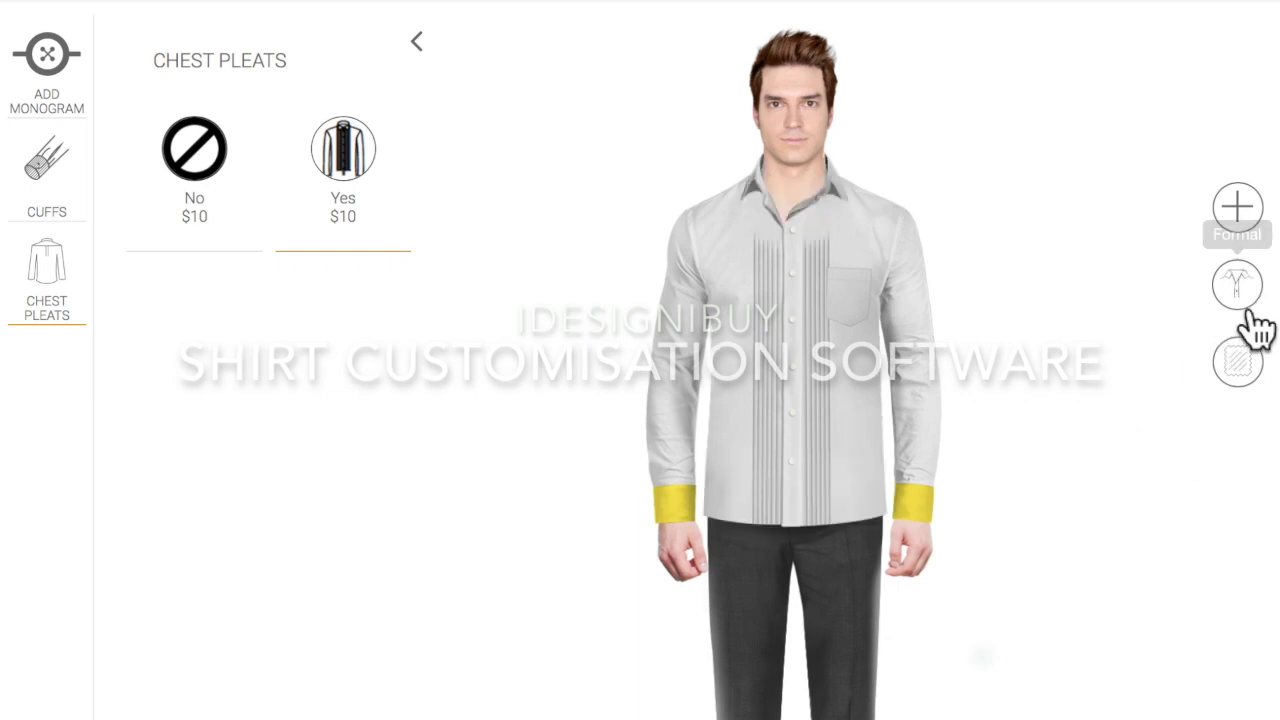
{"action": "left_click", "coordinate": [1258, 306]}
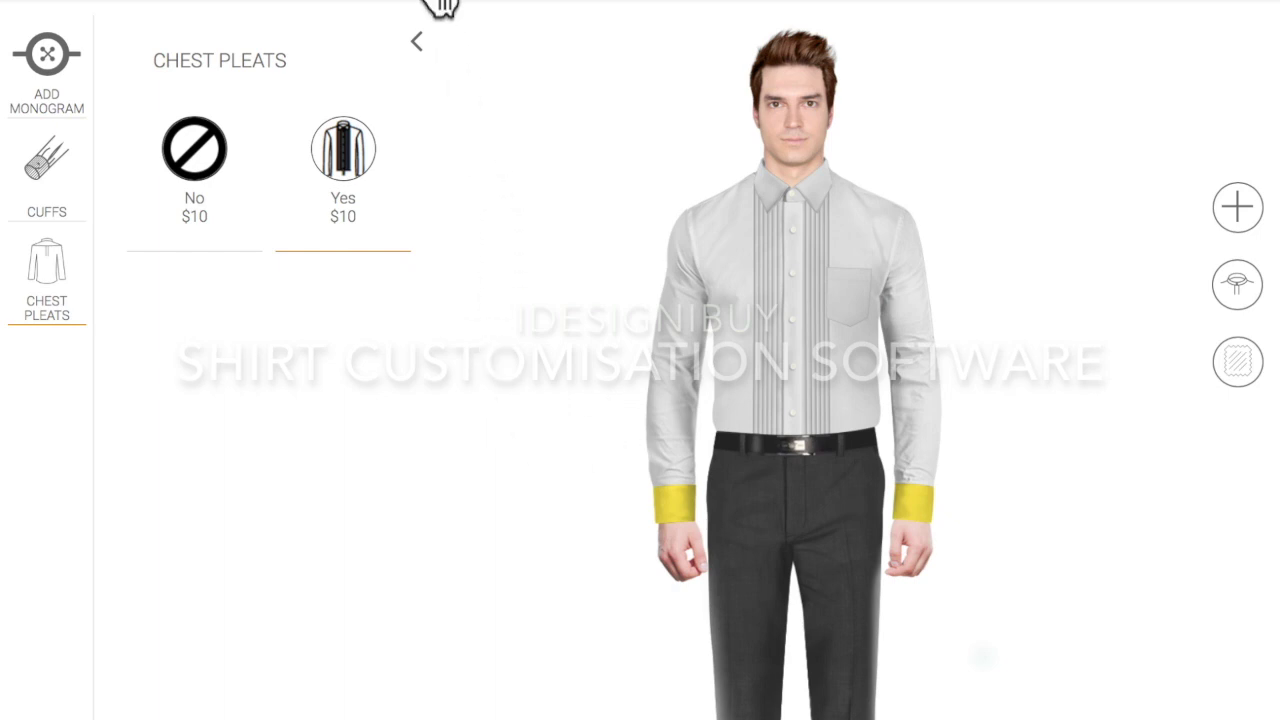
Leave the Chest Pleats options and go back to the list of shirt parts.
{"action": "left_click", "coordinate": [418, 41]}
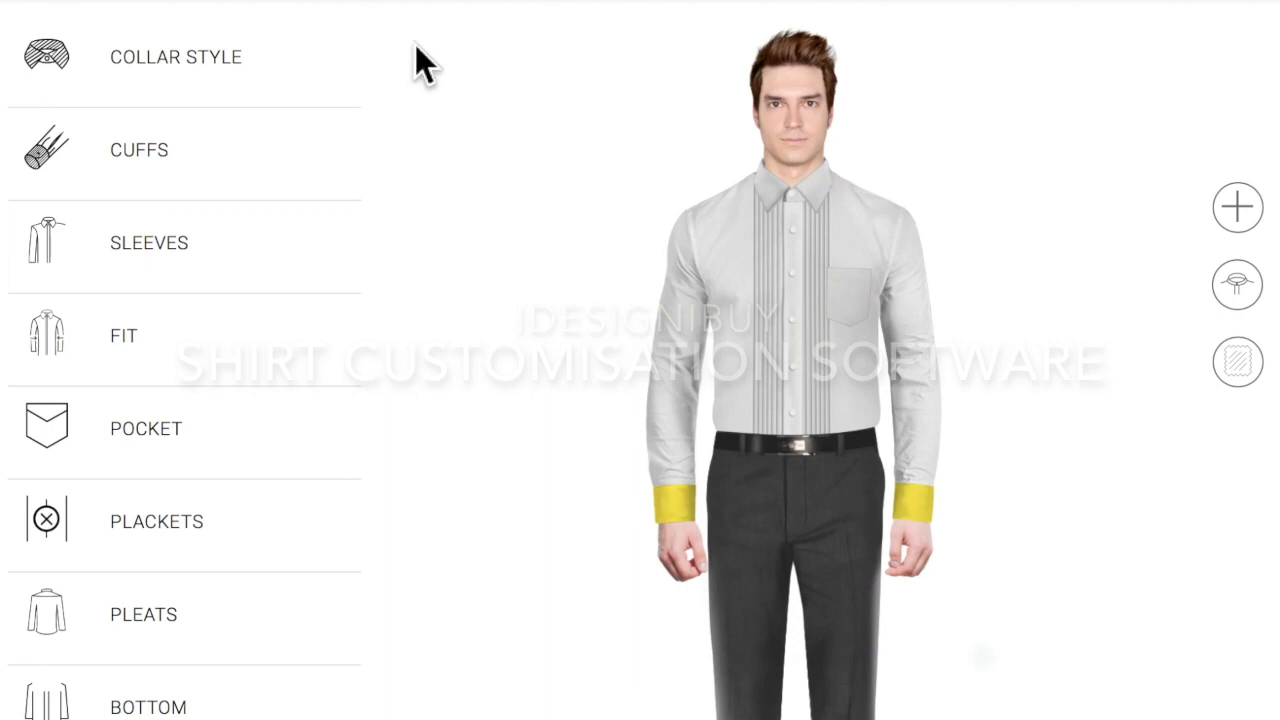